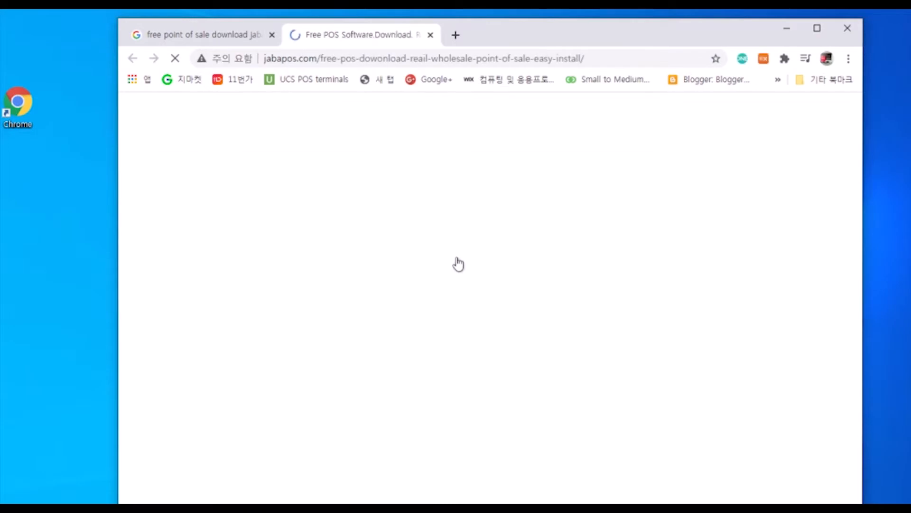
Download the 30-day free trial from the POS page, run the JSale2012Unicode installer and start installing JSale
scroll(458, 264, "down", 15)
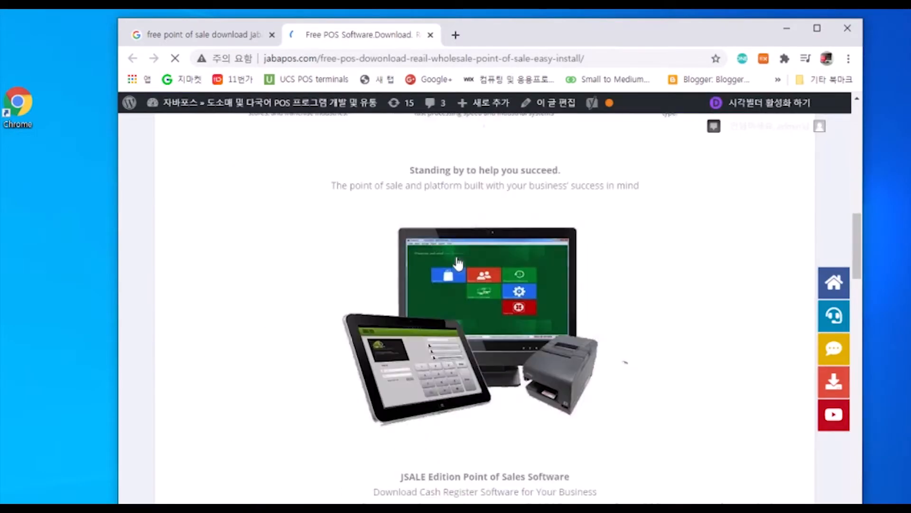
scroll(458, 264, "down", 20)
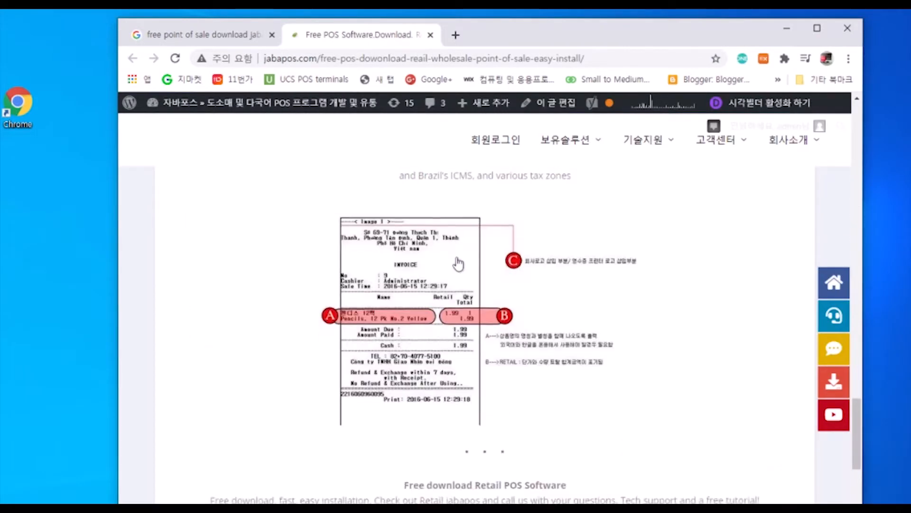
scroll(458, 264, "down", 5)
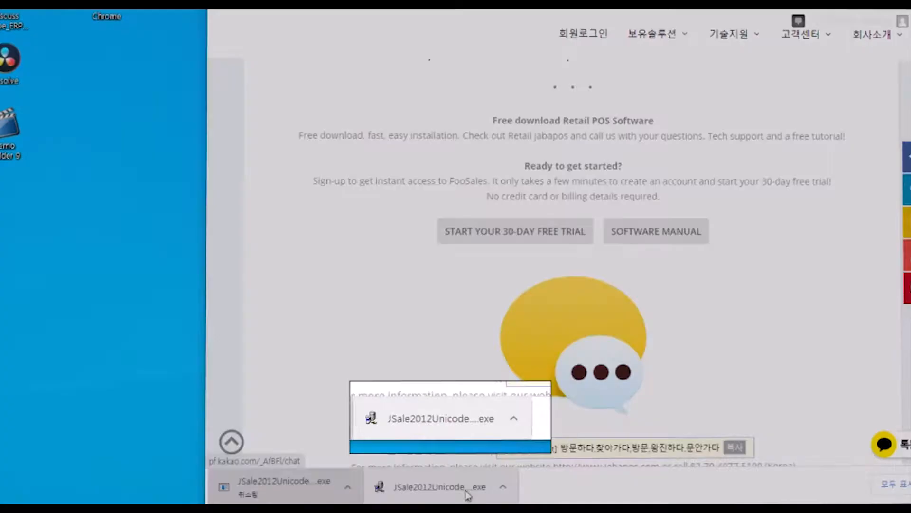
left_click(460, 494)
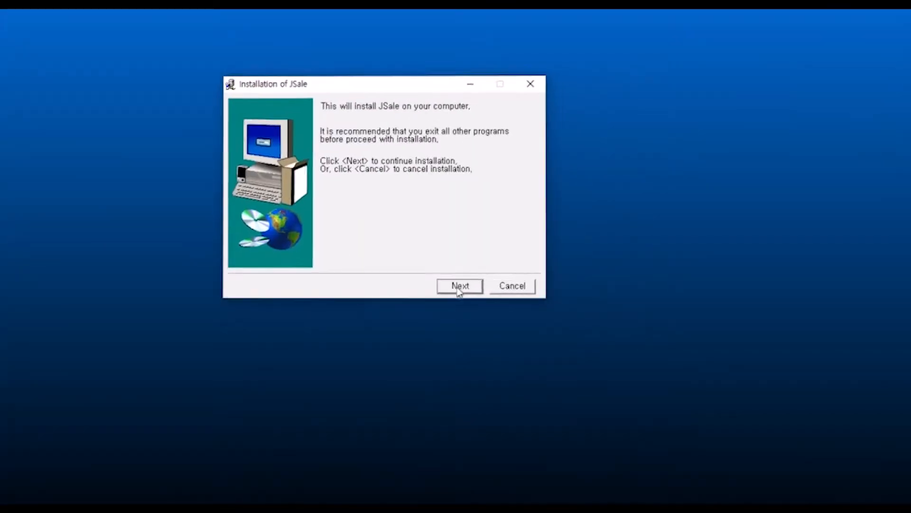
left_click(459, 285)
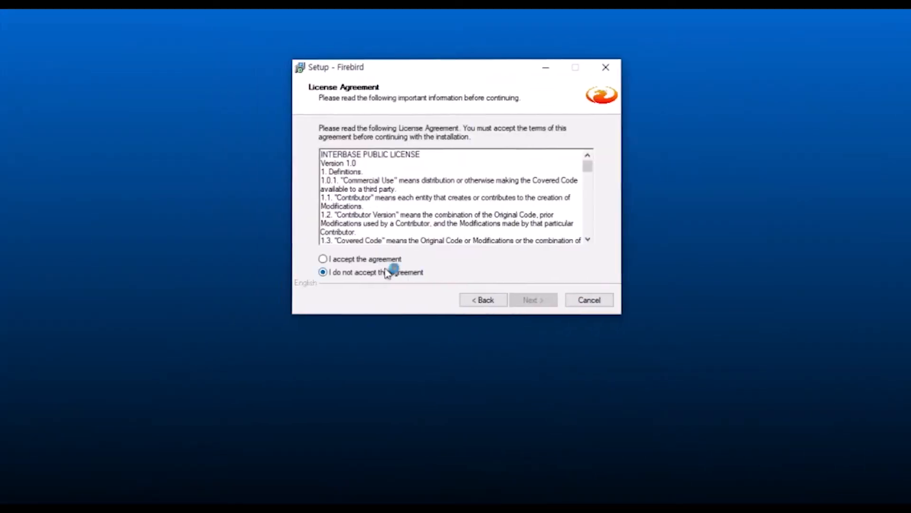
Accept the Firebird license agreement, install into the existing Firebird_2_1 folder, and finish the Firebird and JSale setups
left_click(458, 261)
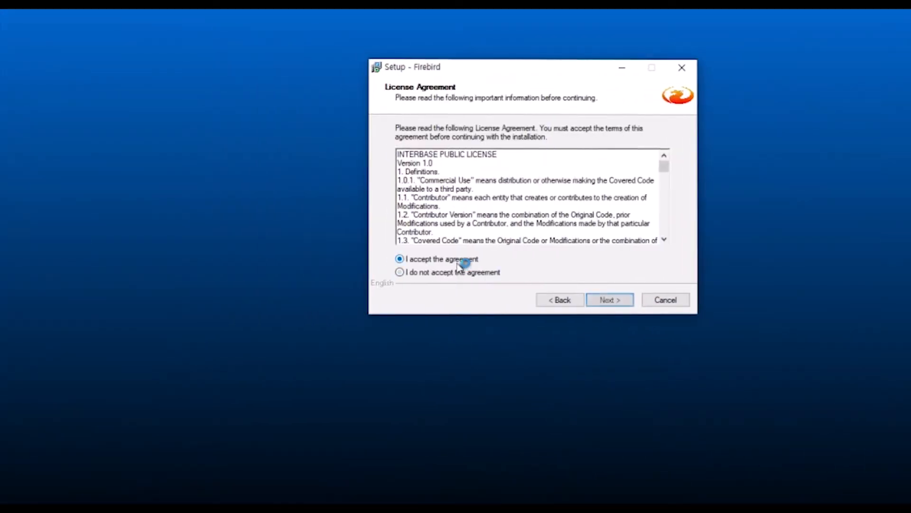
left_click(611, 300)
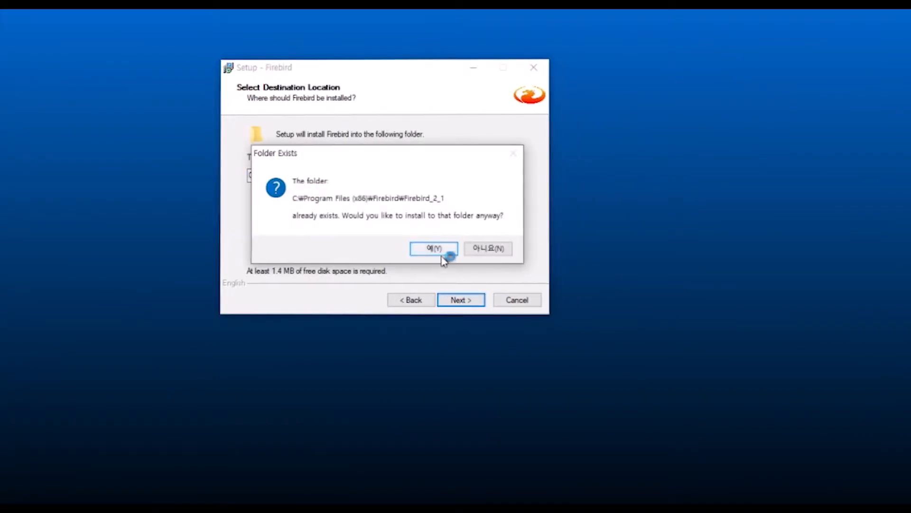
left_click(442, 254)
left_click(461, 301)
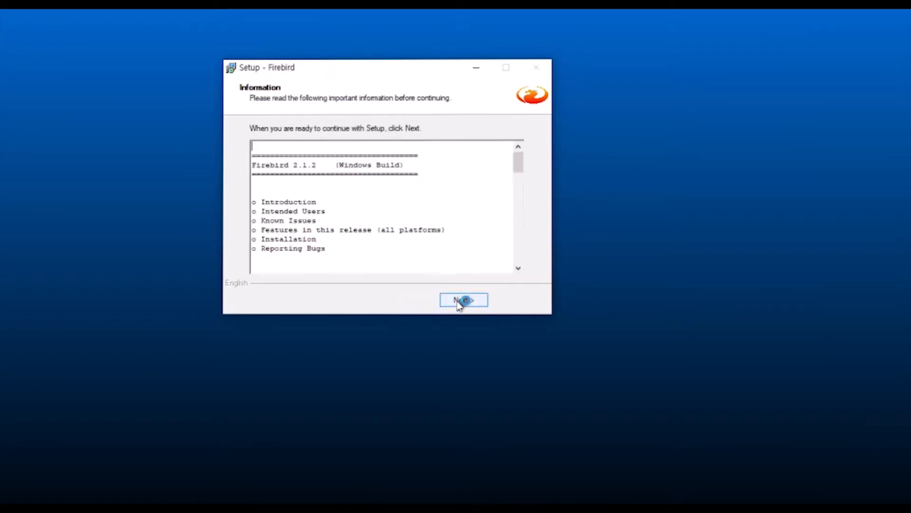
left_click(461, 301)
left_click(380, 189)
left_click(458, 303)
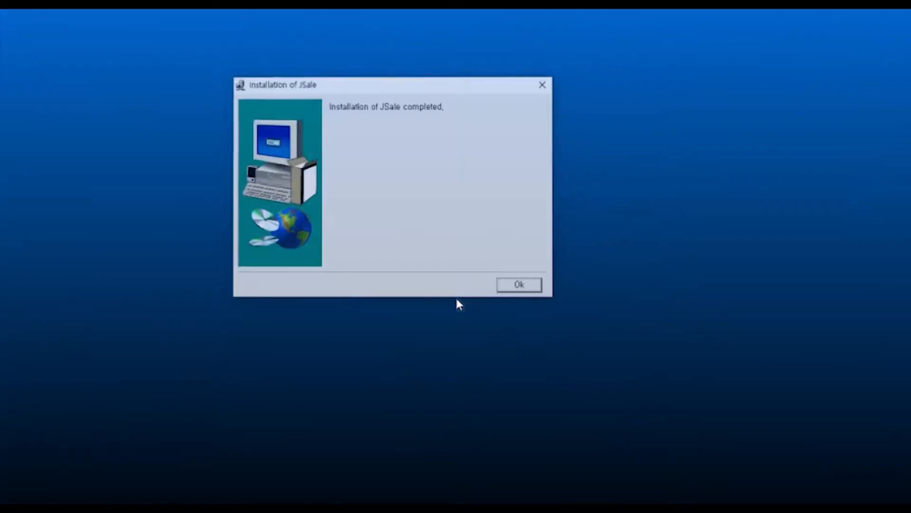
left_click(458, 294)
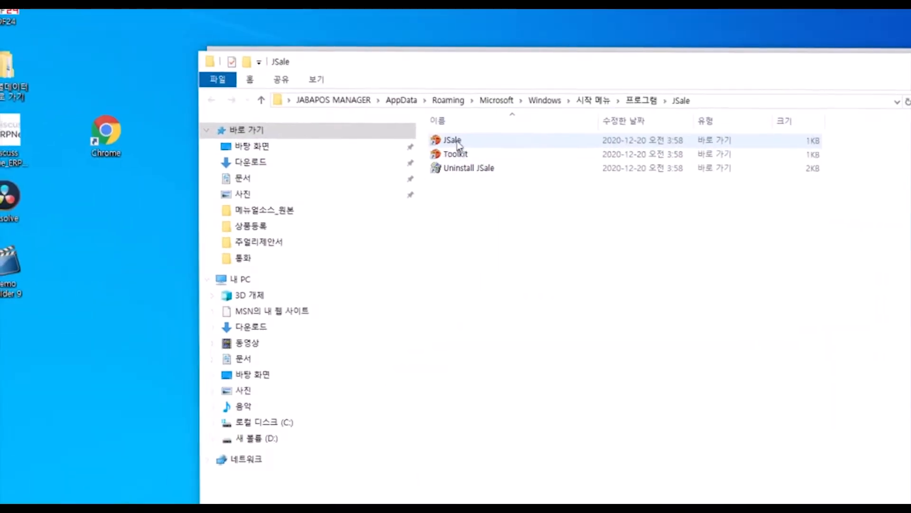
Launch JSale from its program shortcut and choose English as the program language
double_click(243, 9)
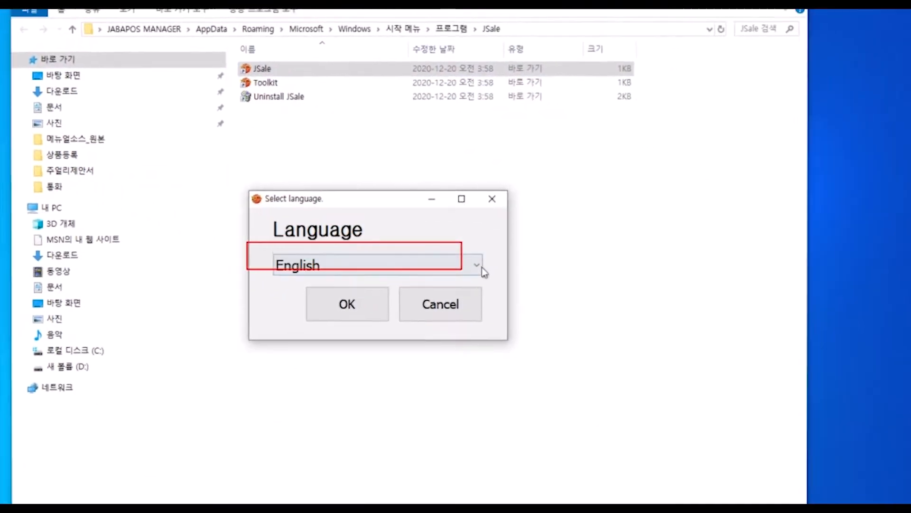
left_click(666, 338)
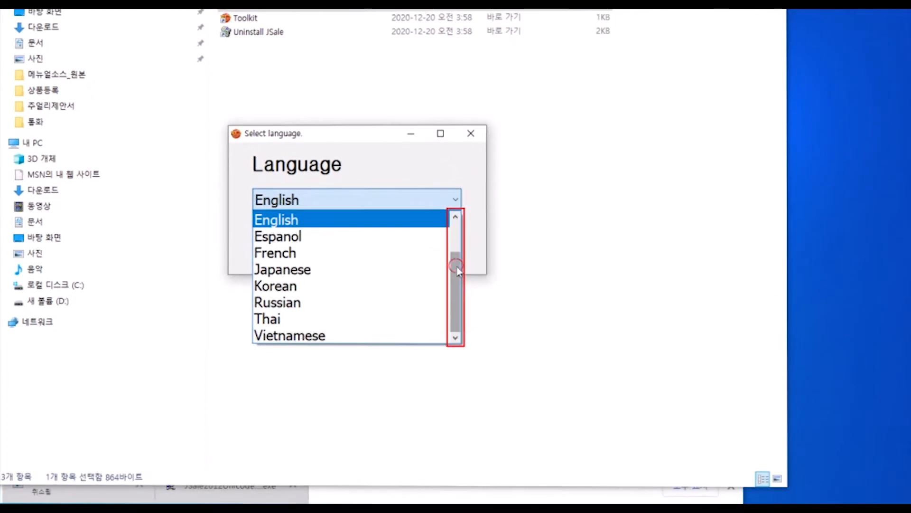
left_click_drag(456, 268, 452, 228)
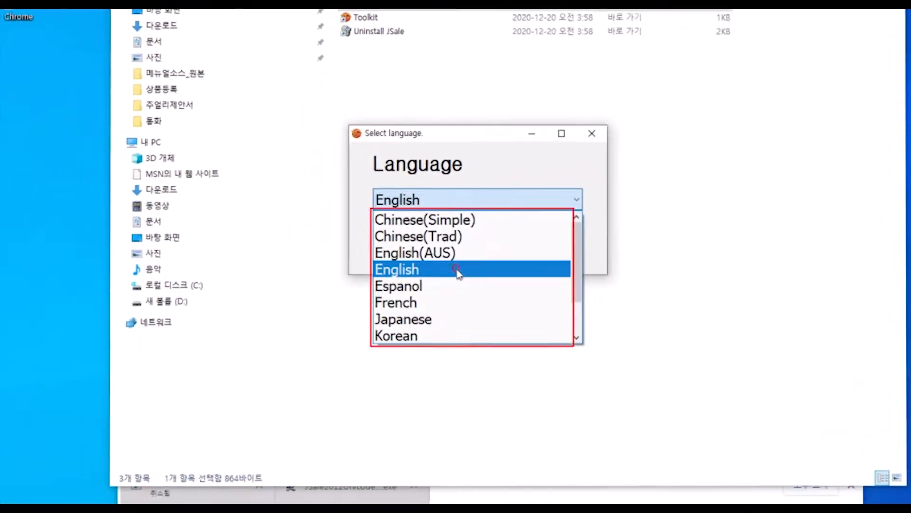
left_click(459, 269)
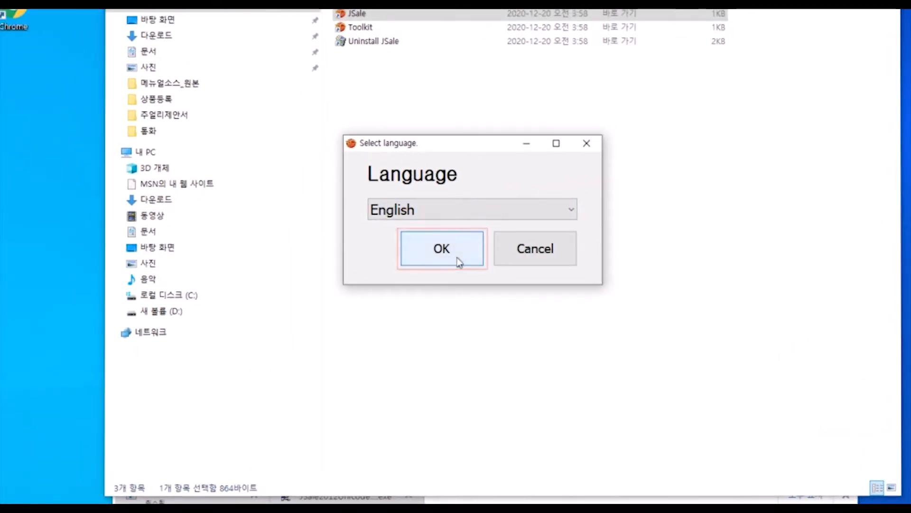
left_click(442, 252)
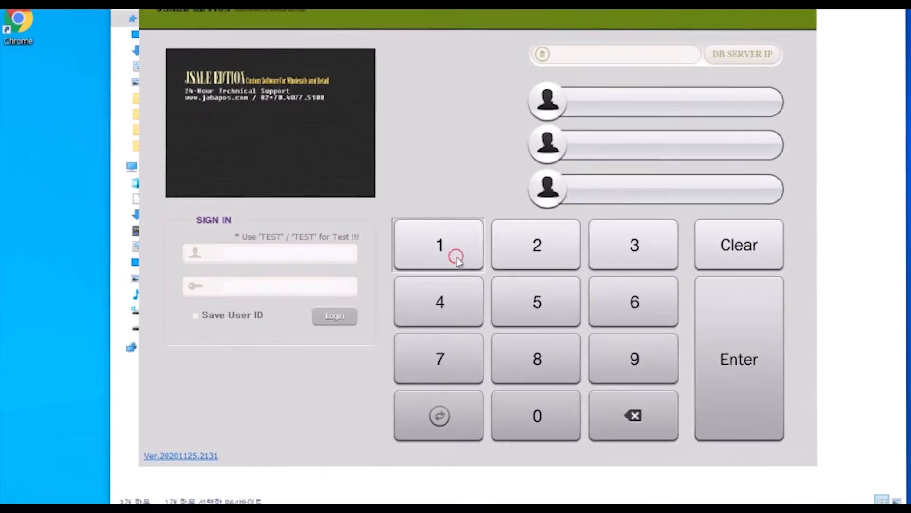
Sign in to JSale by entering the user ID and the account password
left_click(455, 244)
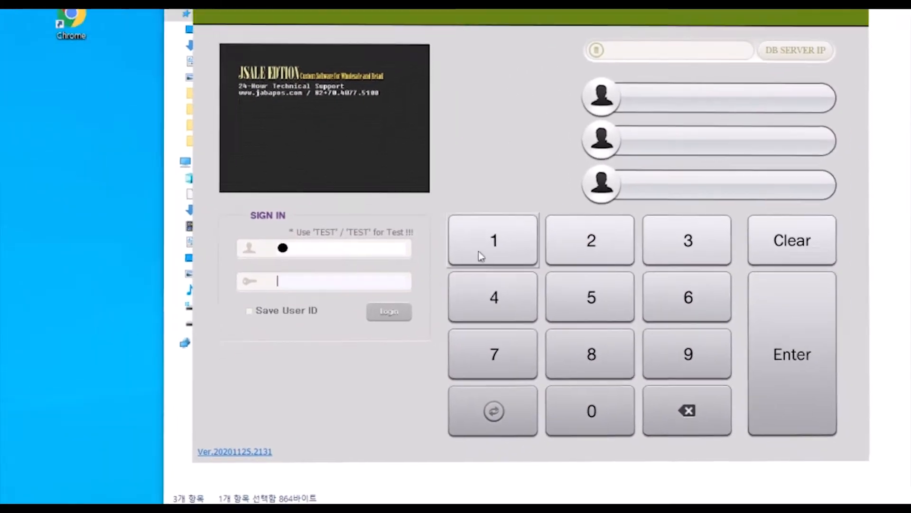
left_click(478, 252)
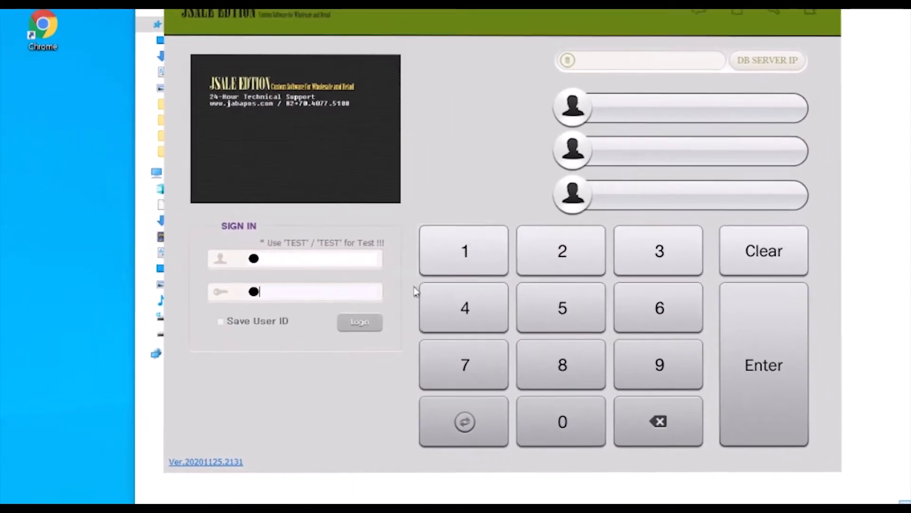
left_click(408, 307)
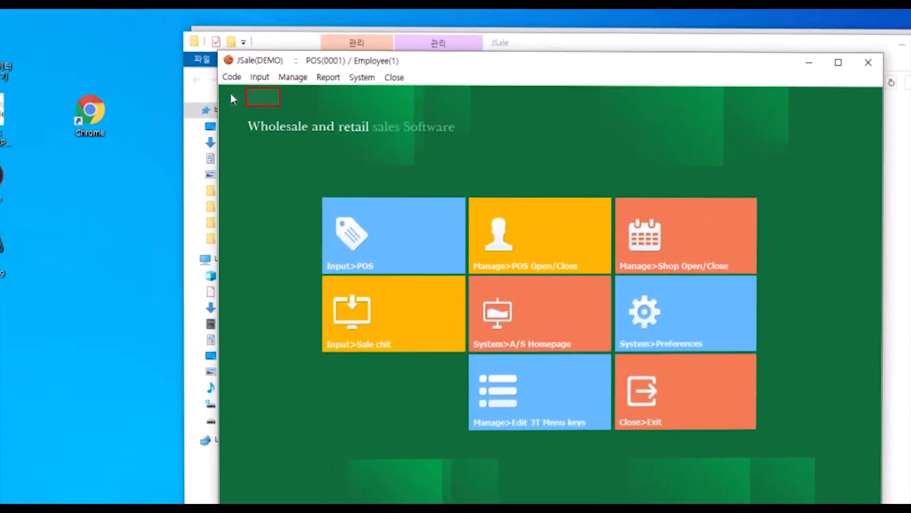
left_click(232, 77)
left_click(274, 141)
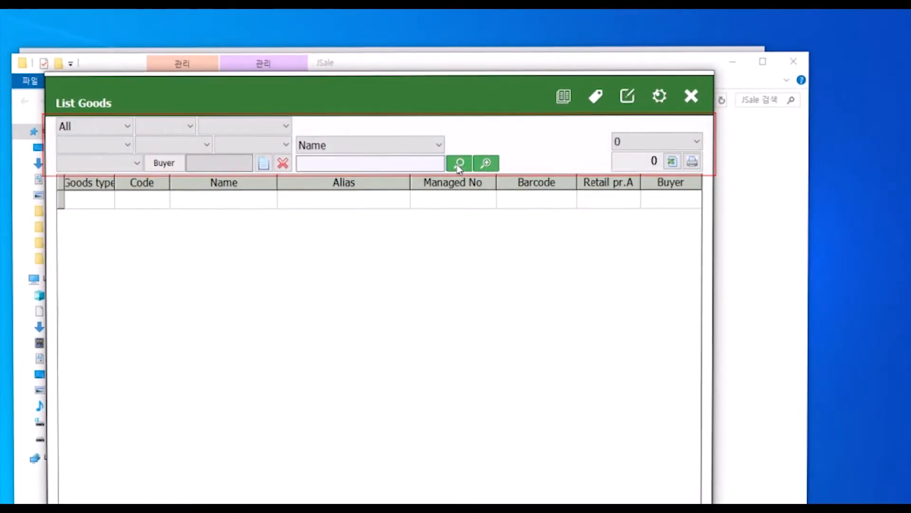
left_click(459, 164)
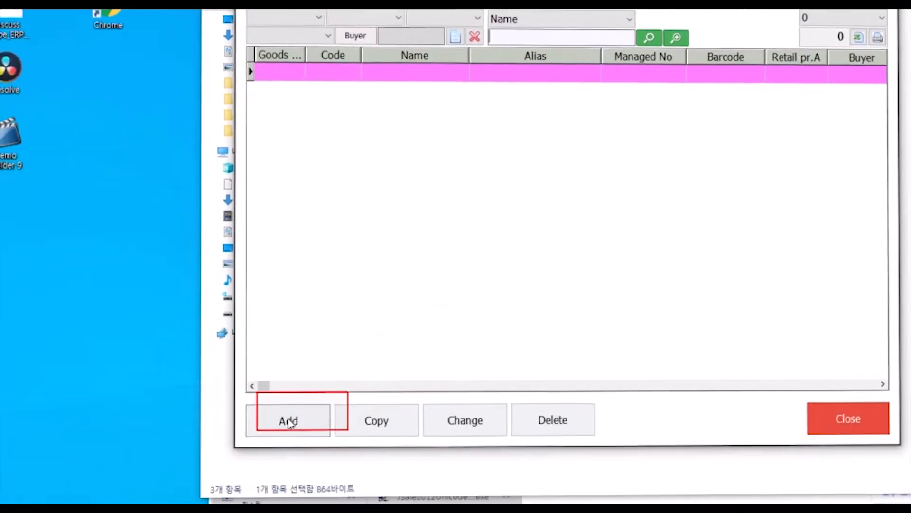
left_click(301, 411)
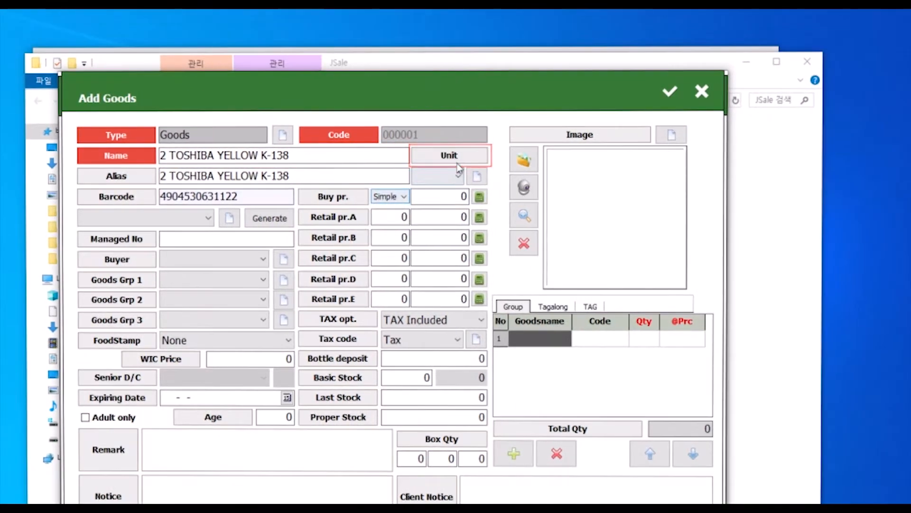
Create a goods unit code named PCS and assign it as the item's unit
left_click(631, 176)
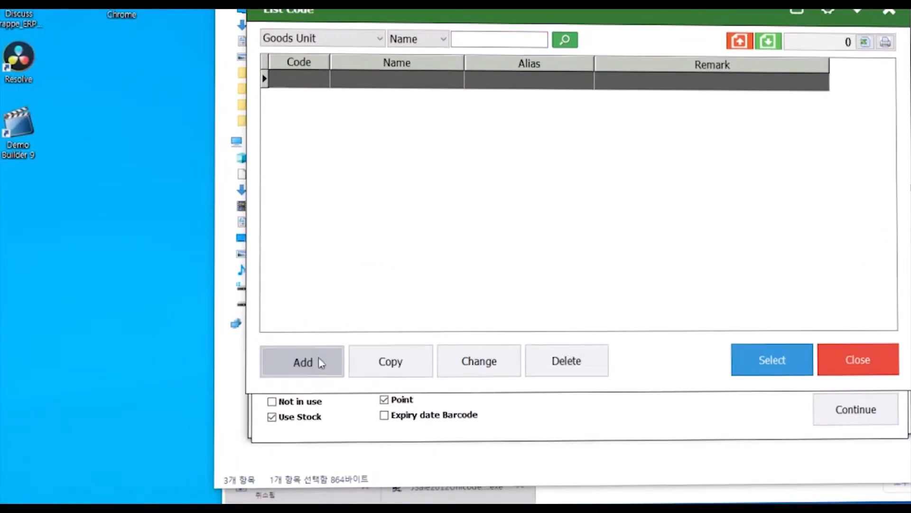
left_click(236, 415)
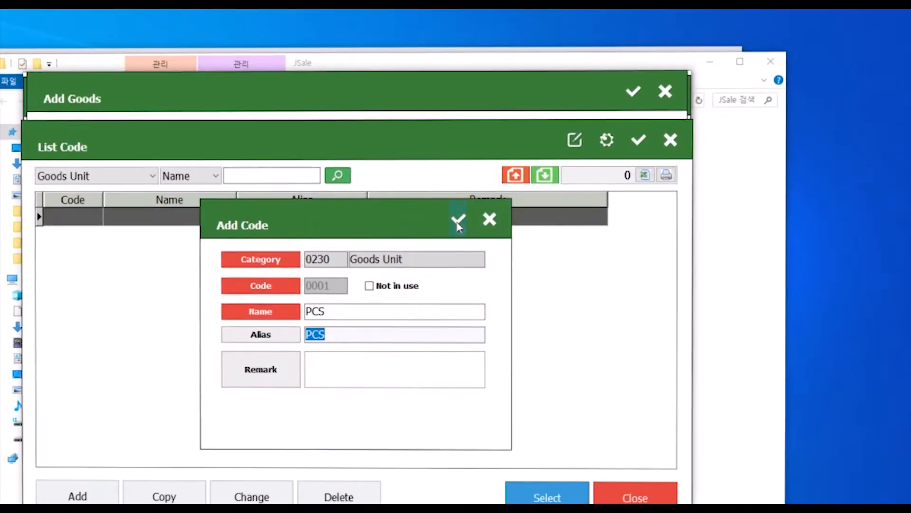
left_click(683, 84)
left_click(541, 361)
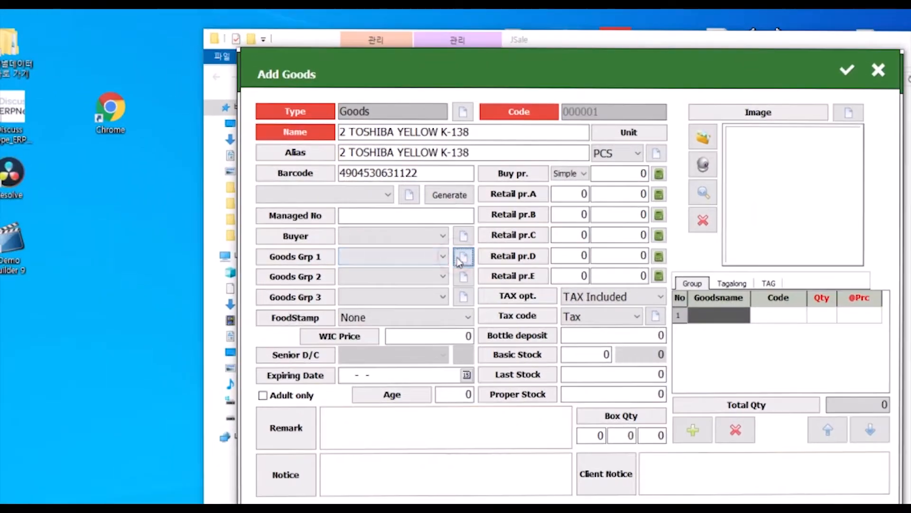
Create a Goods Grp 1 code named Electronic supplies and assign it to the item
left_click(459, 261)
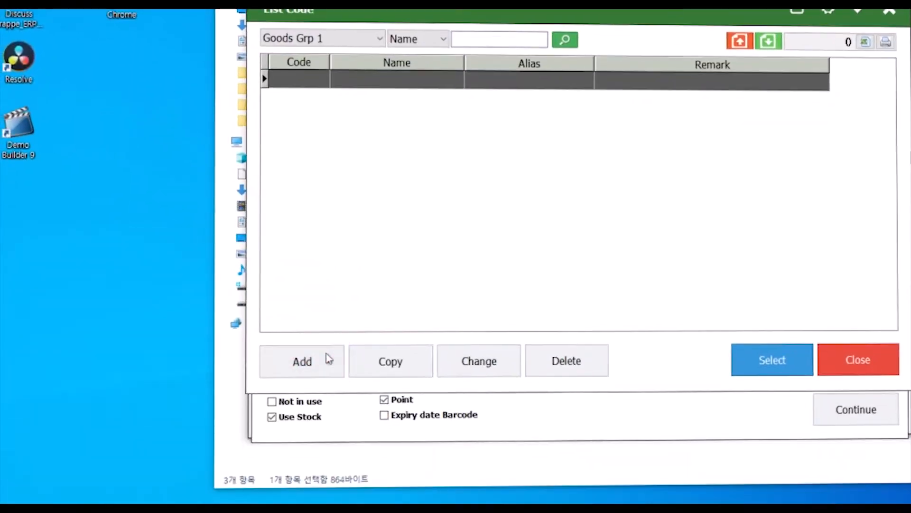
left_click(326, 358)
type("Electronic supplies")
key("Tab")
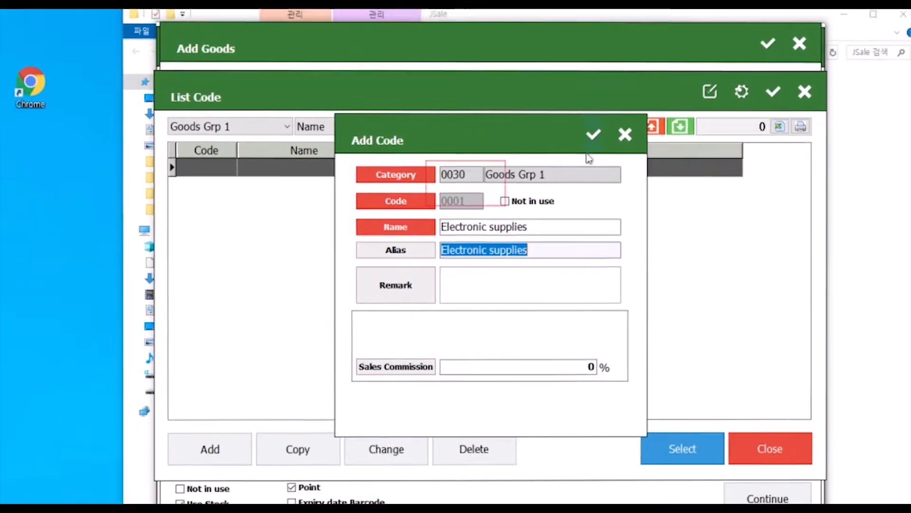
left_click(624, 121)
left_click(538, 496)
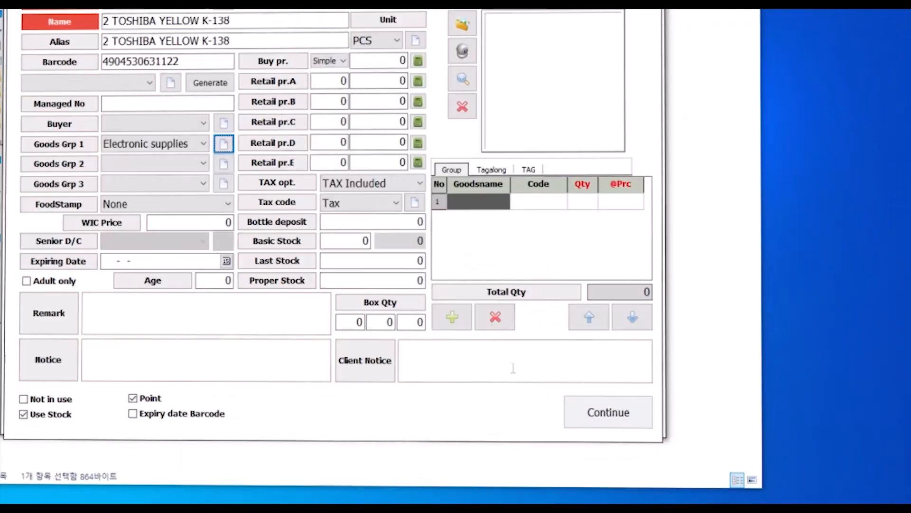
Create and assign Goods Grp 2 code battery under Electronic supplies, and set Buy pr. to 33 and Retail pr.A to 15 and 38
left_click(335, 242)
left_click(475, 255)
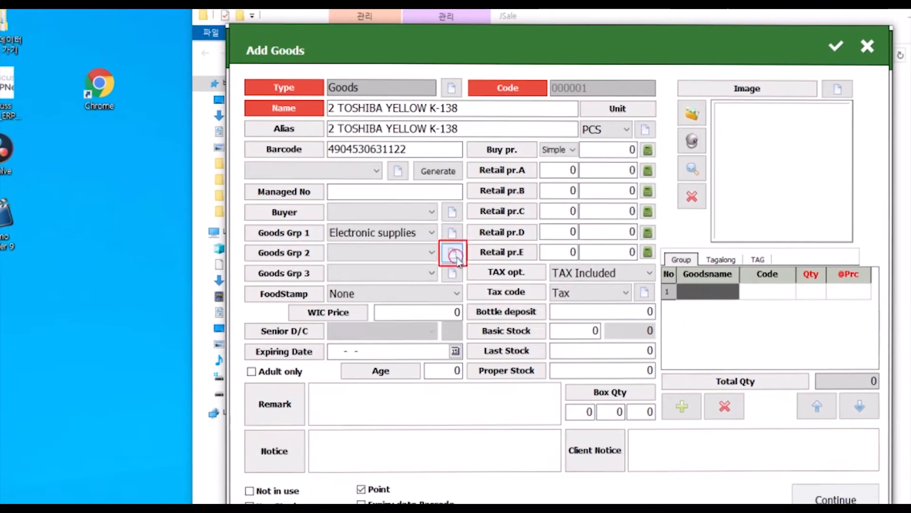
left_click(336, 365)
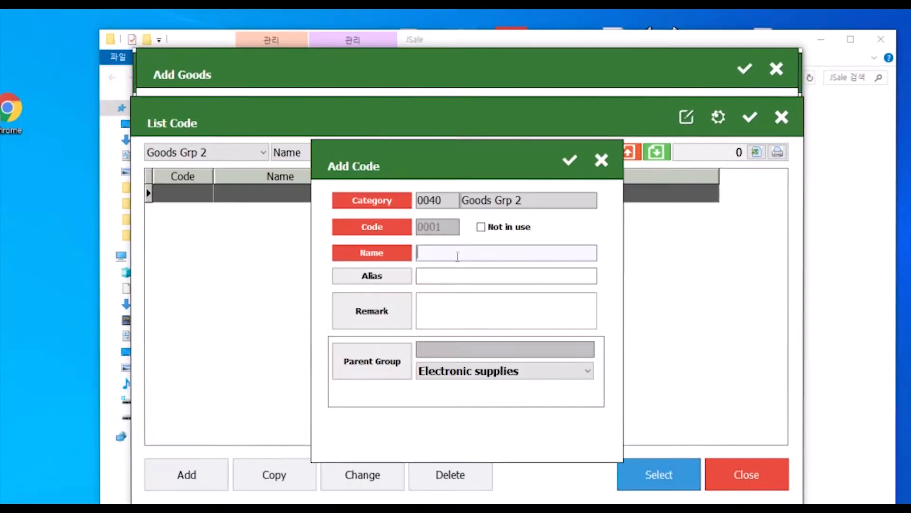
left_click(569, 160)
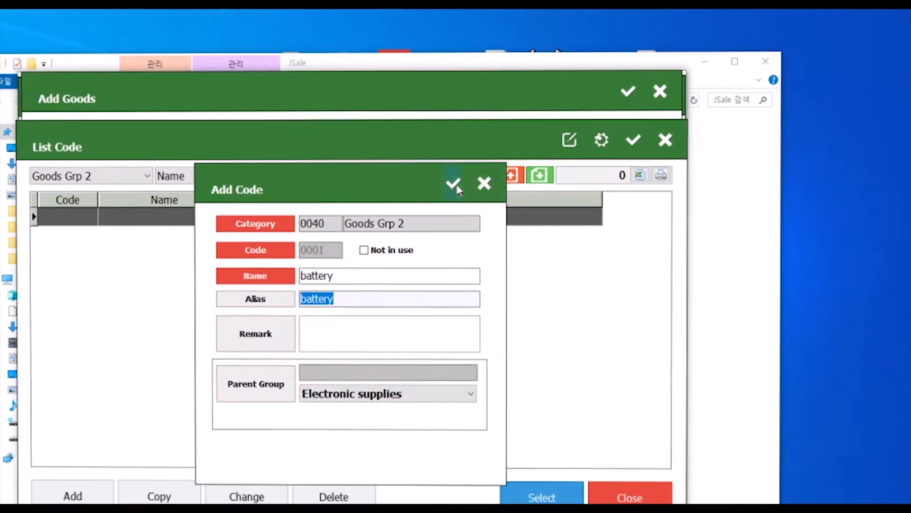
left_click(659, 475)
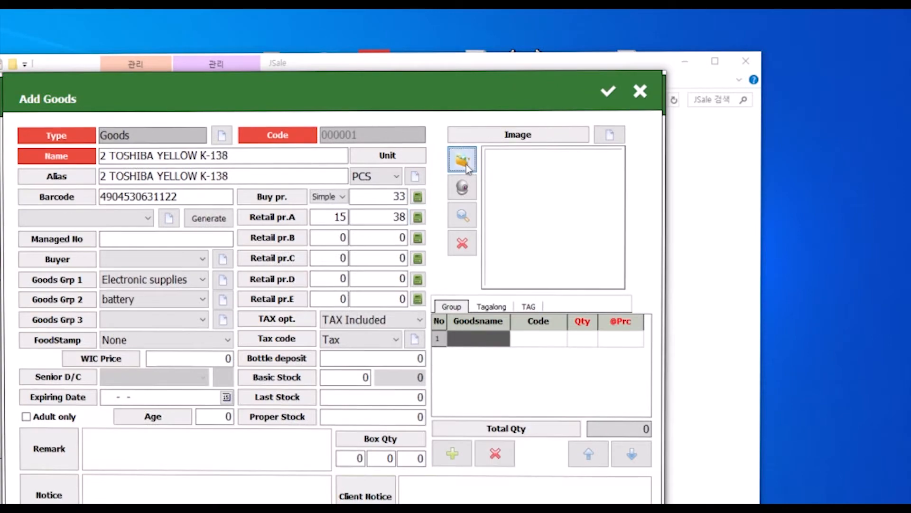
Attach the 2 TOSHIBA YELLOW K-138 picture from the Images\GOODS folder as the item's image and save the new goods item
left_click(545, 160)
left_click(68, 103)
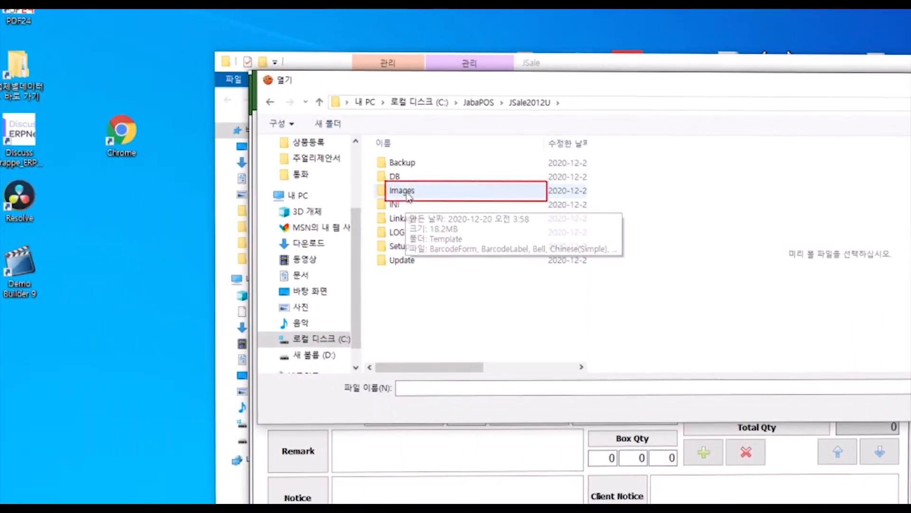
double_click(403, 178)
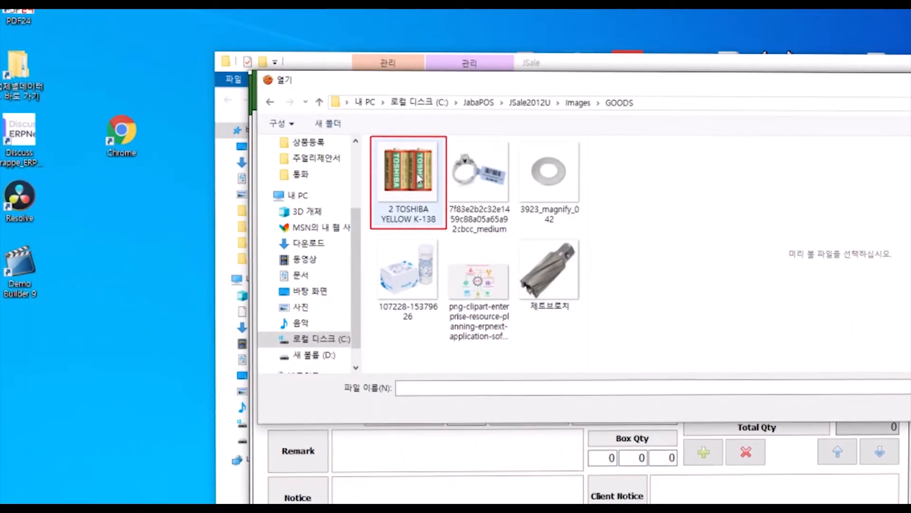
left_click(418, 178)
left_click(747, 271)
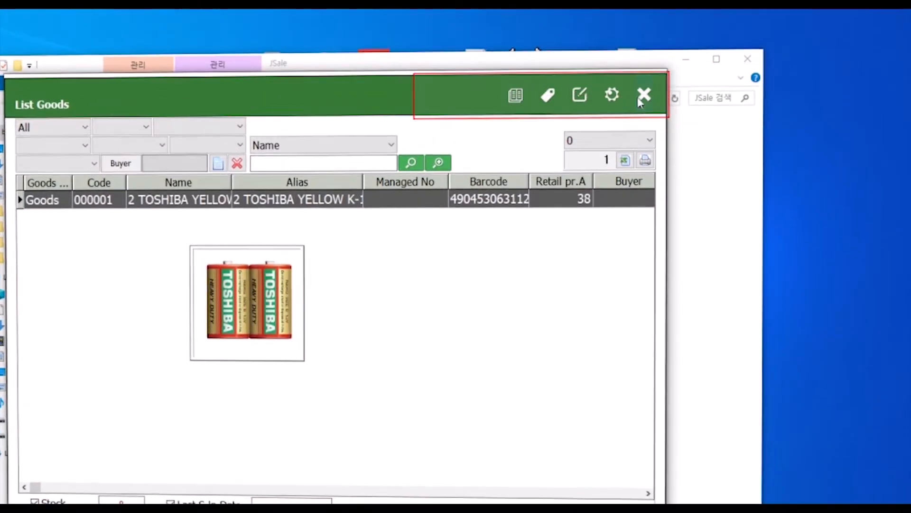
Close the goods list and open the system Preferences
left_click(640, 99)
left_click(142, 97)
left_click(154, 113)
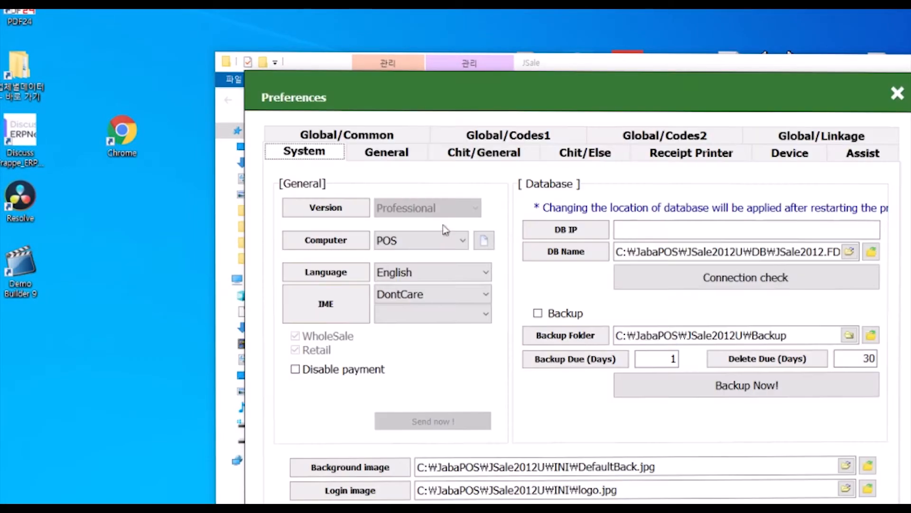
Go to the Global/Common preferences and save the settings
left_click(346, 133)
left_click(439, 256)
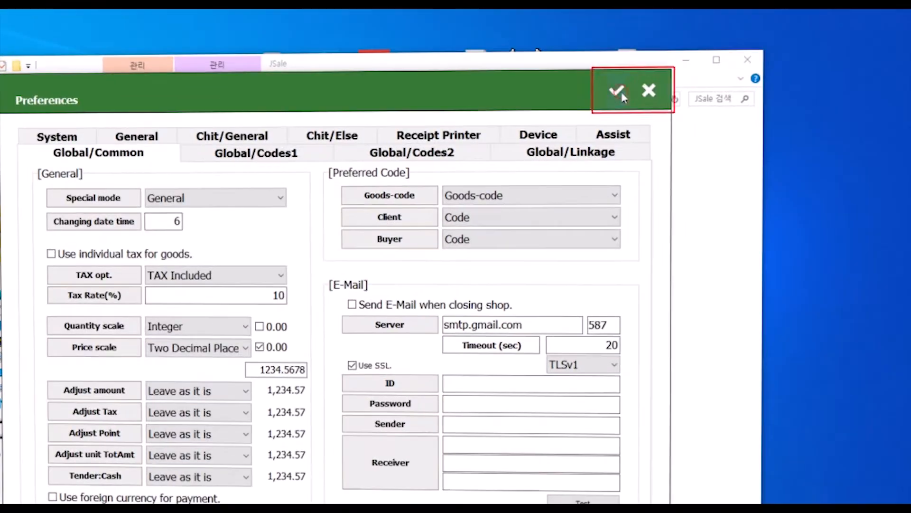
left_click(621, 93)
Open the POS for the day with 100.00 in the cash drawer, entering the employee ID and password
left_click(458, 261)
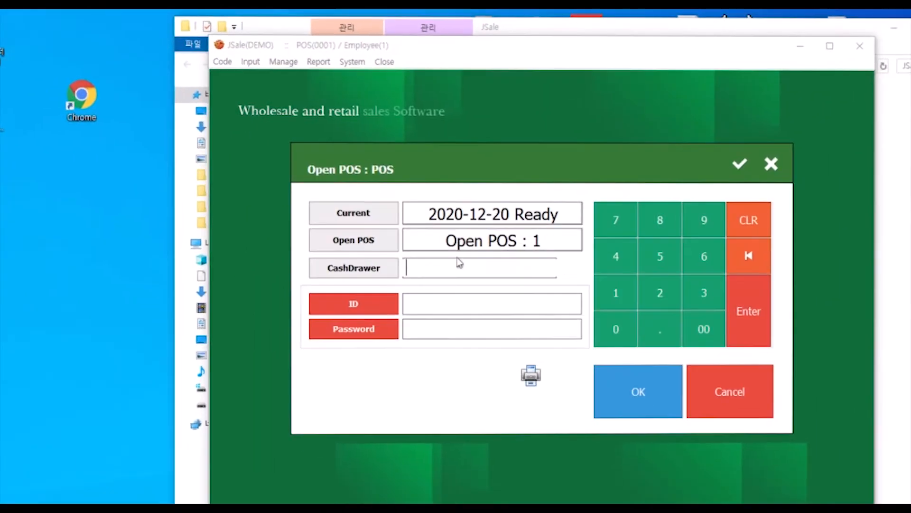
key("Return")
type("100.00")
key("Return")
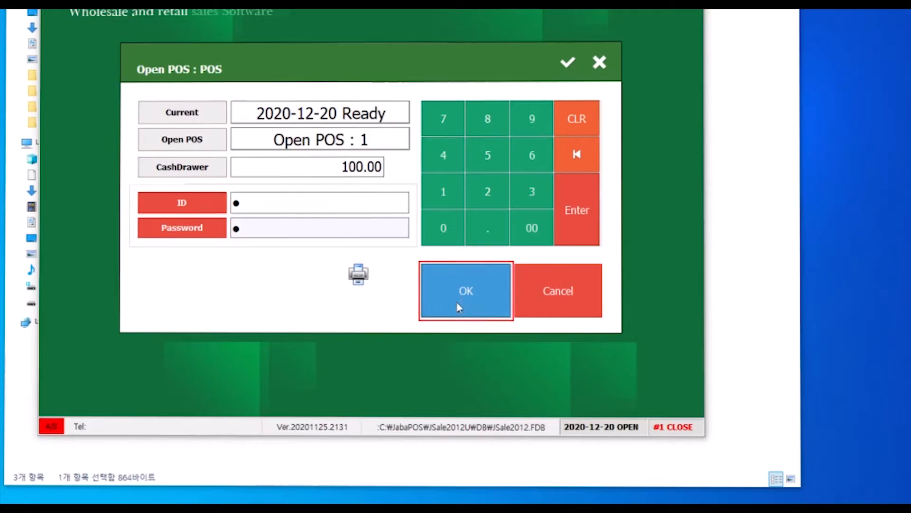
left_click(639, 392)
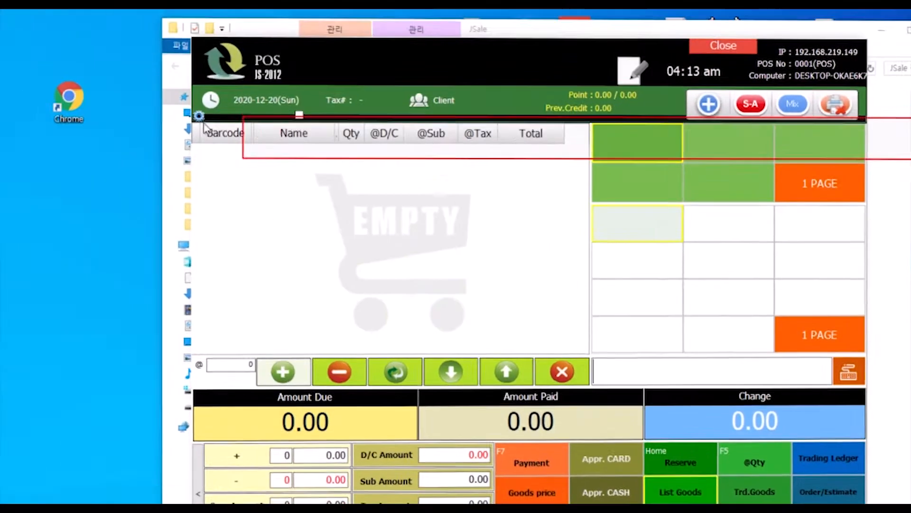
Hide the @D/C column in the sales list through the column settings
left_click(199, 118)
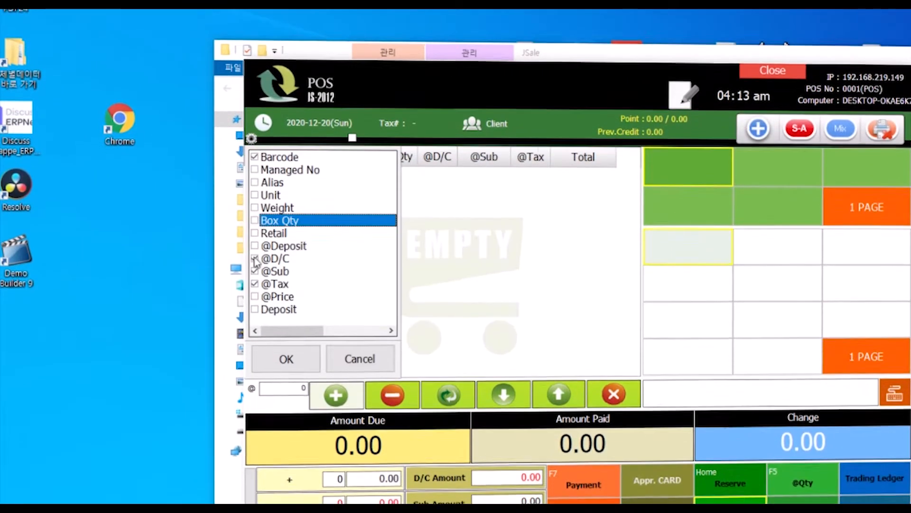
left_click(257, 269)
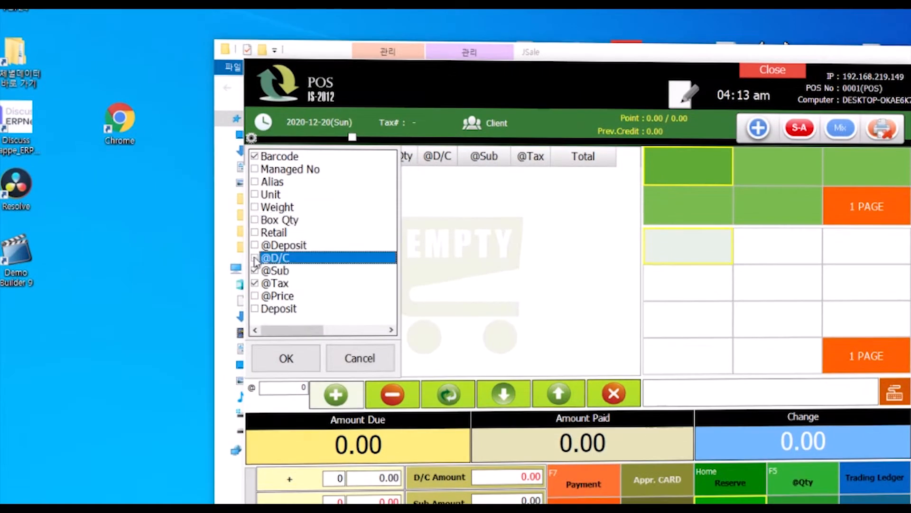
left_click(277, 369)
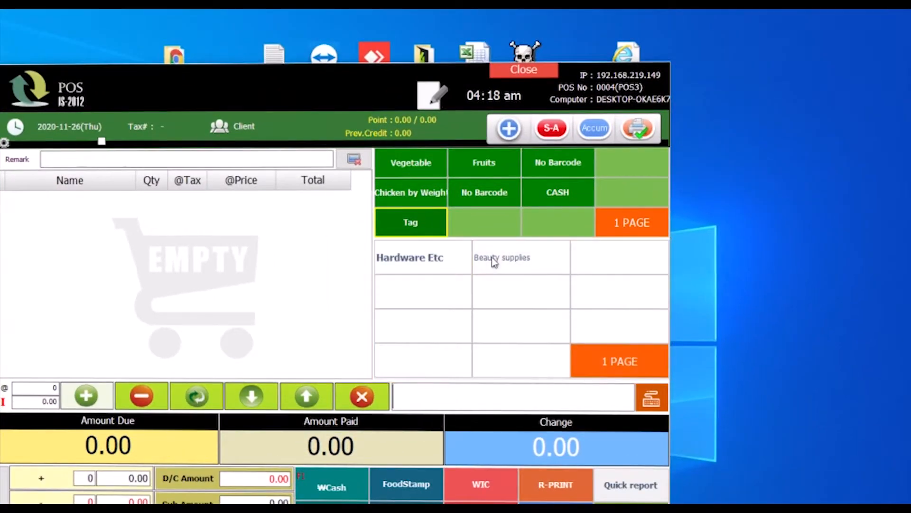
Add BY White Beauty Bar Soap, Dove Beauty Bar 2bars and Dove Beauty bar (4bars) to the sale from the Beauty supplies list
left_click(494, 261)
left_click(24, 211)
left_click(230, 229)
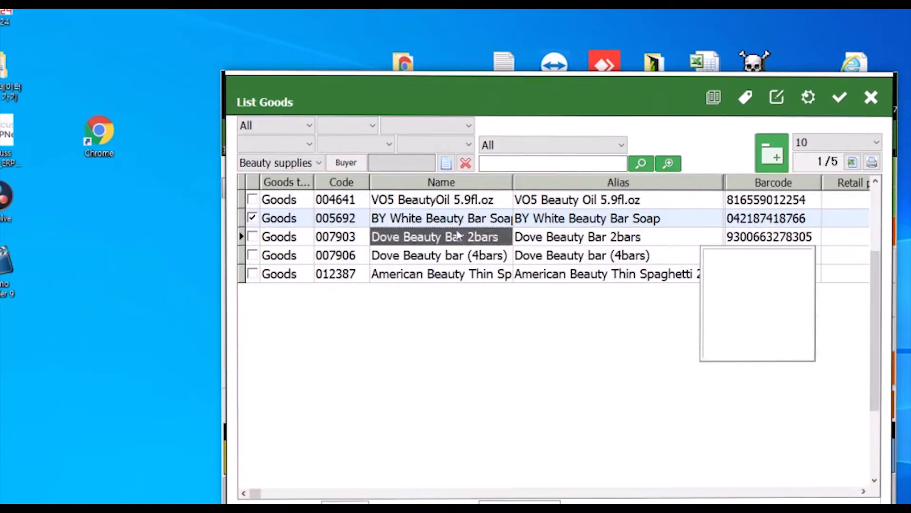
left_click(252, 236)
left_click(252, 255)
left_click(534, 404)
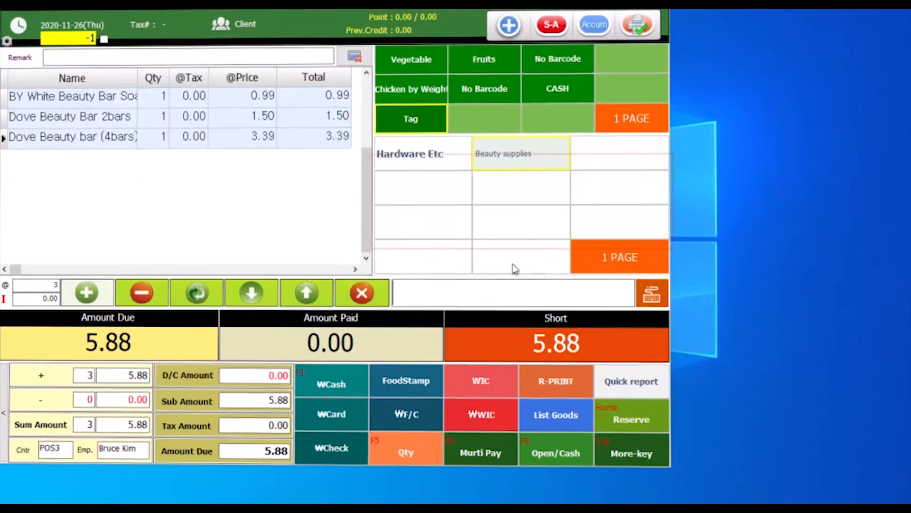
Add Royal Oak Mintlite 6.2lb from No Barcode, and Frying Pan astd 5.5"D and Morton Salt 26oz from Vegetable, to the sale
left_click(558, 59)
left_click(419, 145)
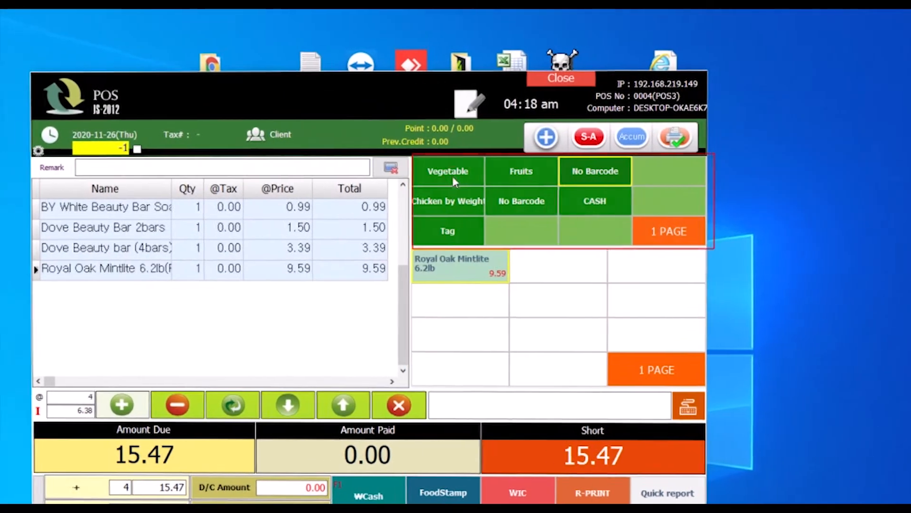
left_click(452, 176)
left_click(463, 261)
left_click(540, 264)
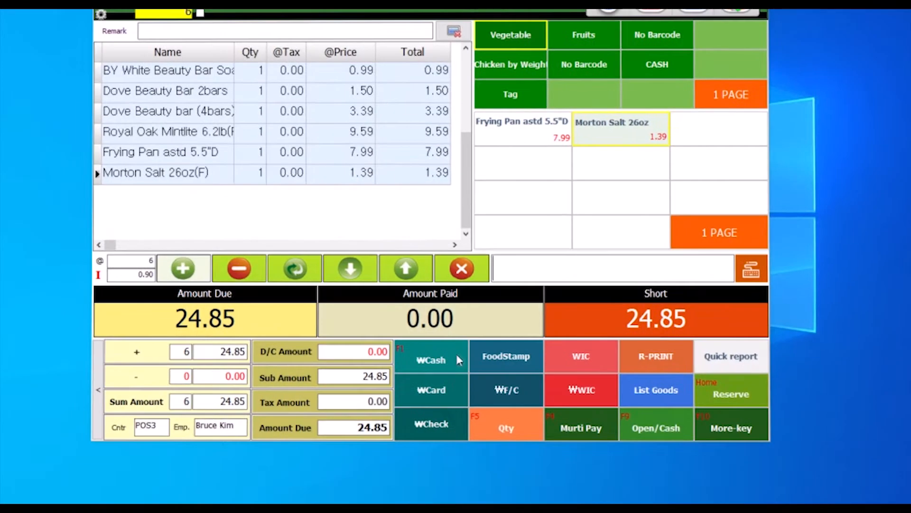
Settle the sale in cash, choose the goods name style for the receipt, and view the receipt to its end before closing it
left_click(348, 484)
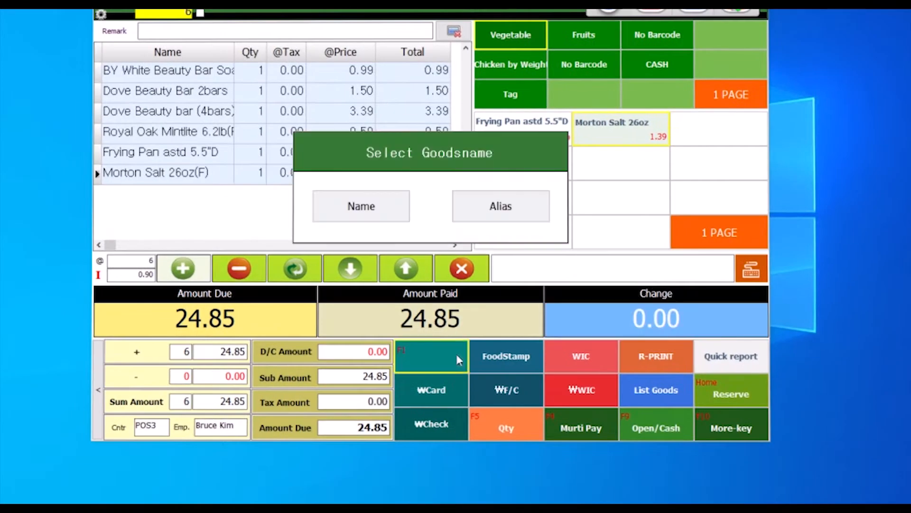
left_click(457, 257)
scroll(469, 268, "down", 5)
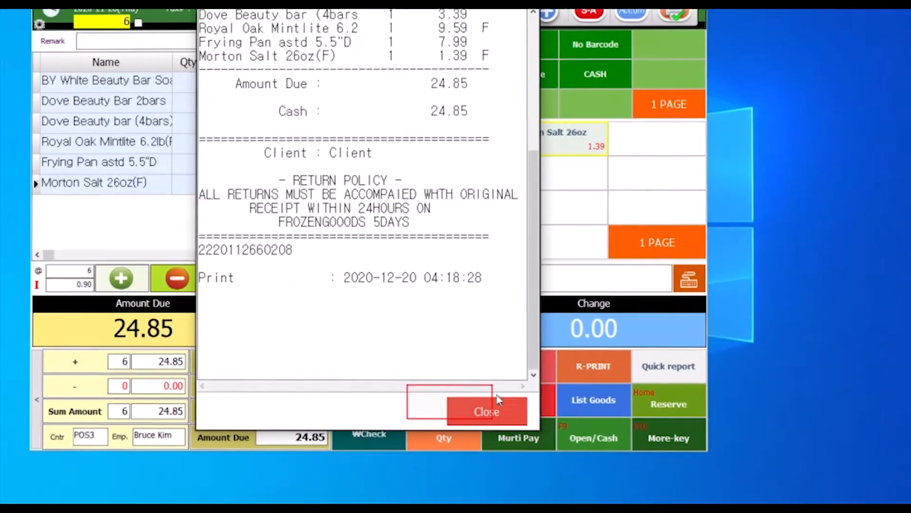
left_click(599, 440)
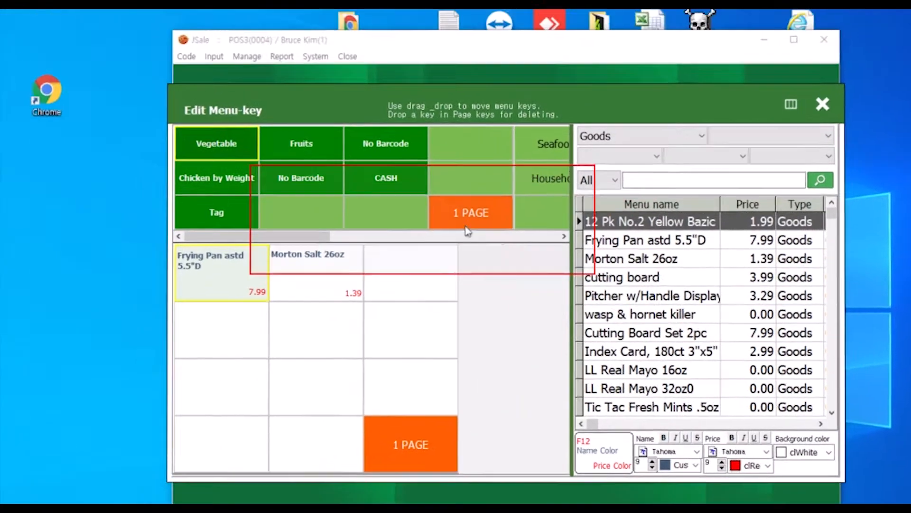
Place wasp & hornet killer and LL Real Mayo 16oz as menu keys in the second row of the Chicken by Weight group
left_click(440, 187)
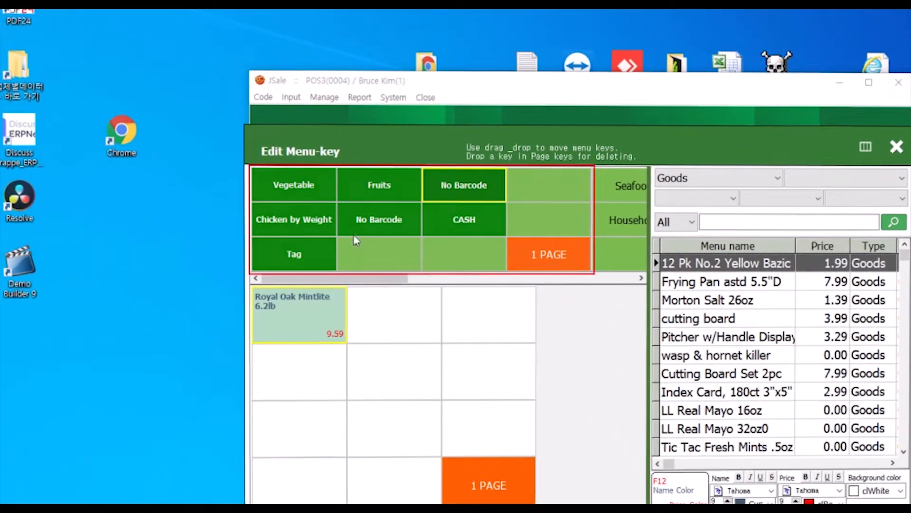
left_click(361, 212)
left_click(374, 185)
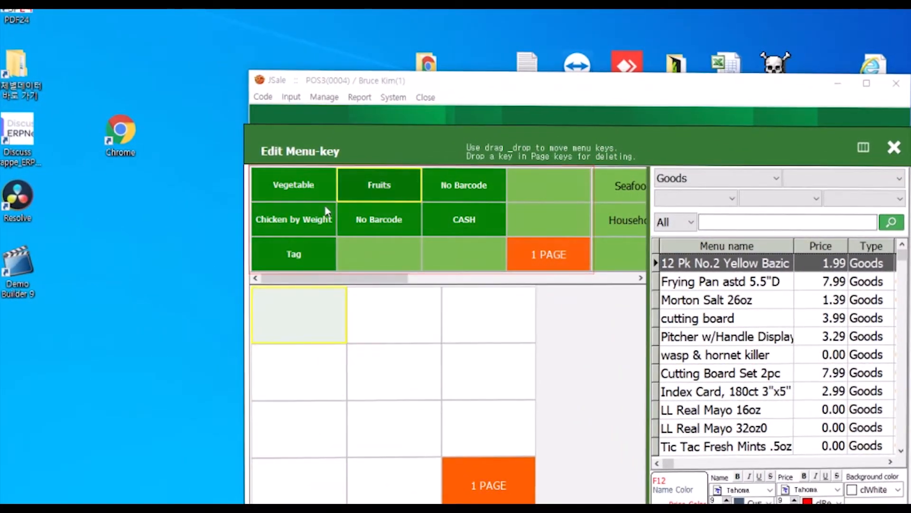
left_click(326, 213)
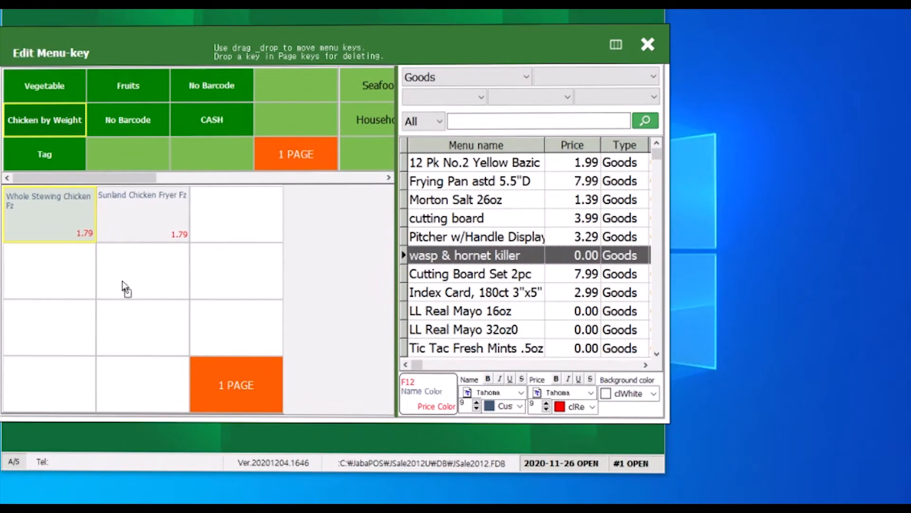
left_click_drag(126, 287, 124, 285)
left_click_drag(408, 310, 406, 308)
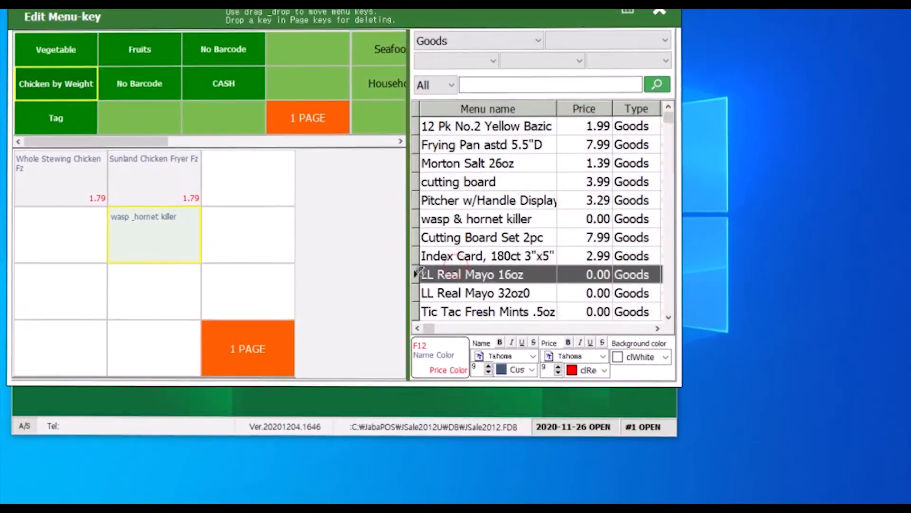
left_click_drag(420, 273, 76, 240)
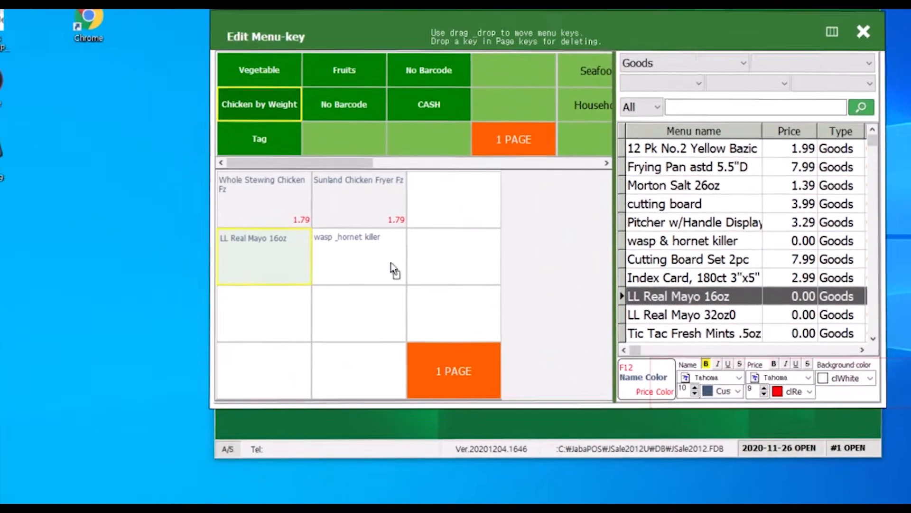
Apply the bold size 10 name style to the wasp _hornet killer and LL Real Mayo 16oz keys, and add LL Real Mayo 32oz0 beside them
left_click(152, 233)
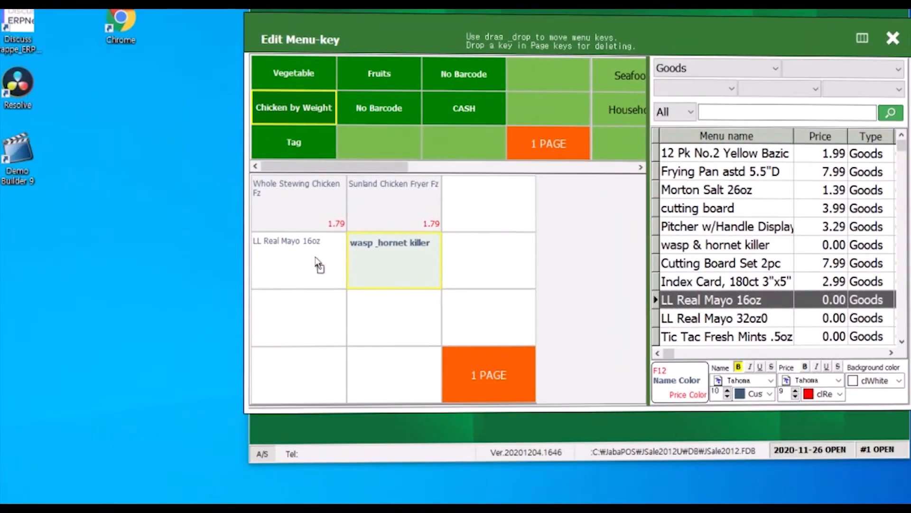
left_click(318, 263)
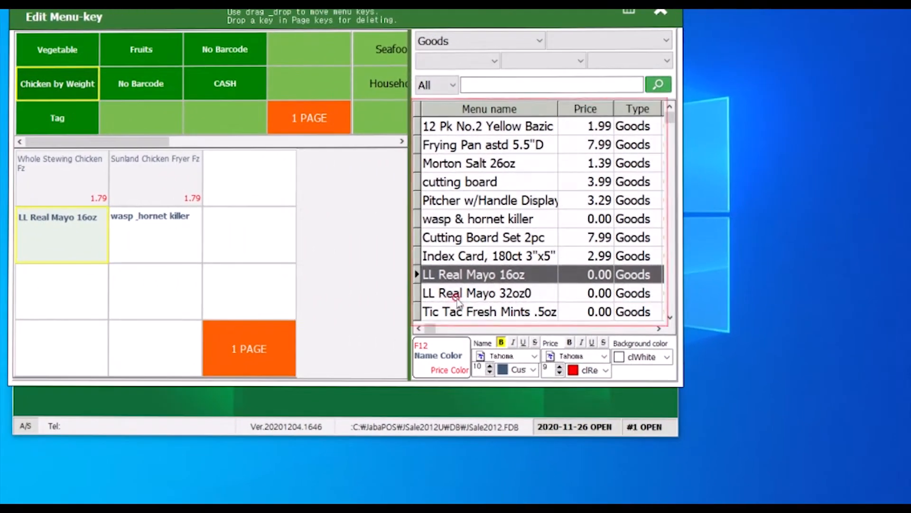
left_click(697, 318)
left_click_drag(388, 279, 266, 238)
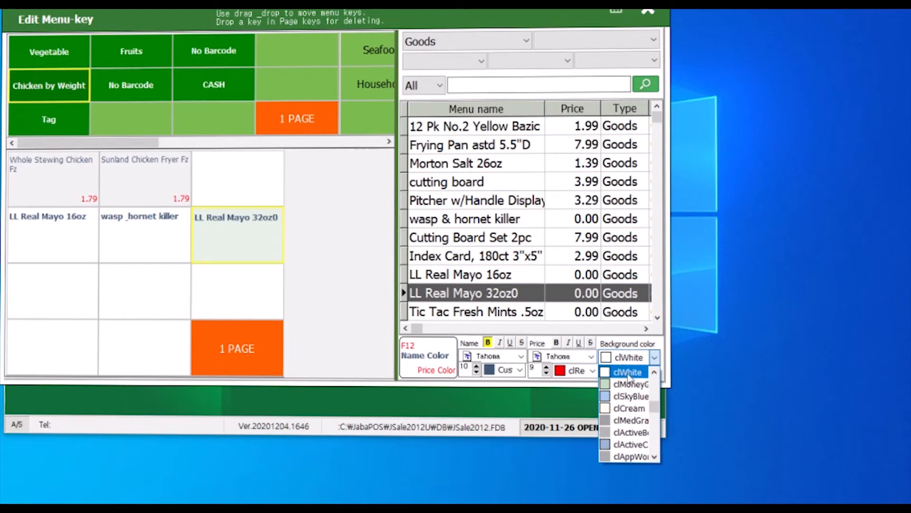
Set the menu key style to the clHighlight background color with a white name color
left_click(632, 432)
left_click(520, 370)
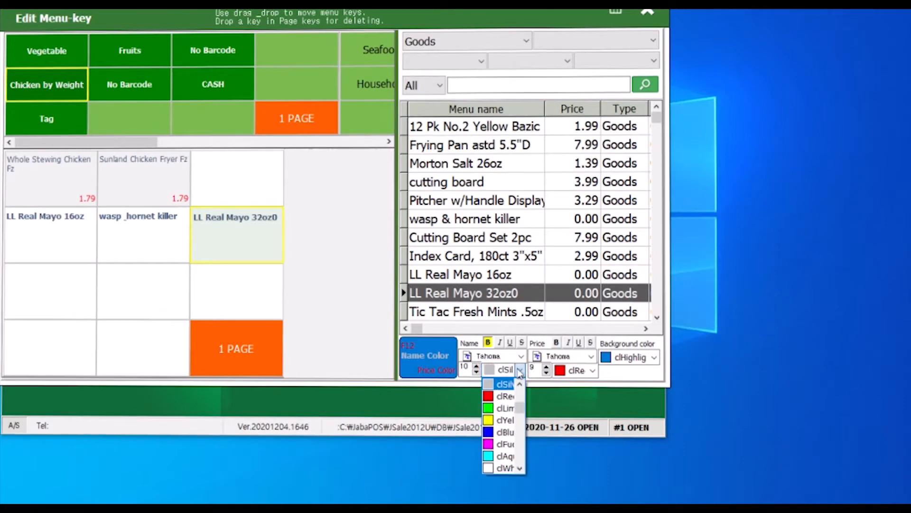
left_click(507, 469)
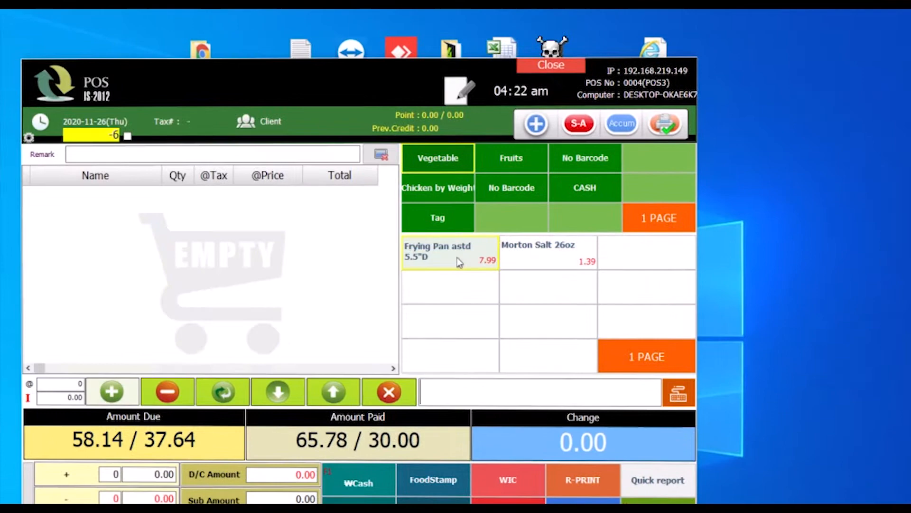
Start a new sale with four Frying Pan astd 5.5"D and two Morton Salt 26oz
double_click(442, 256)
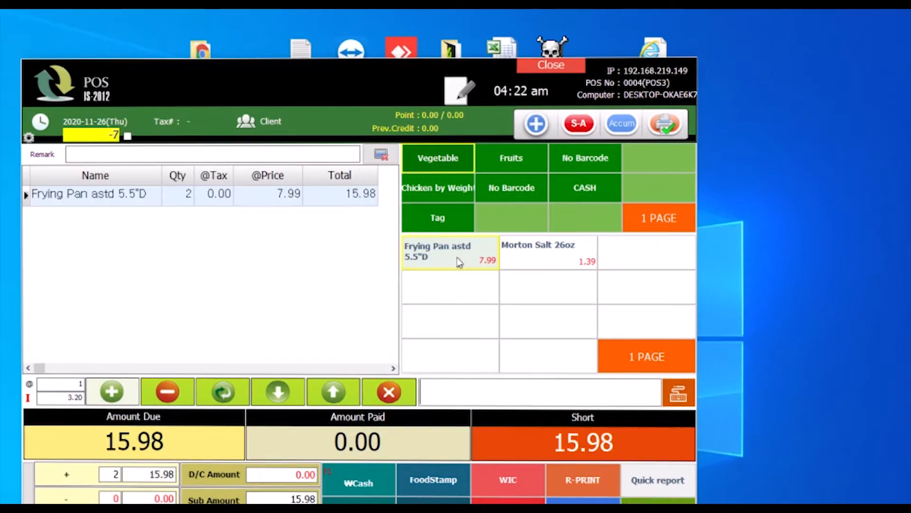
double_click(442, 256)
left_click(506, 258)
left_click(506, 258)
Add Chicken Leg Qrtr10kg Case, Tureky Tail 20lb Case, Ichiban ChickenHt&Spy1case and Cutting Board Set 2pc from the second No Barcode group
left_click(490, 192)
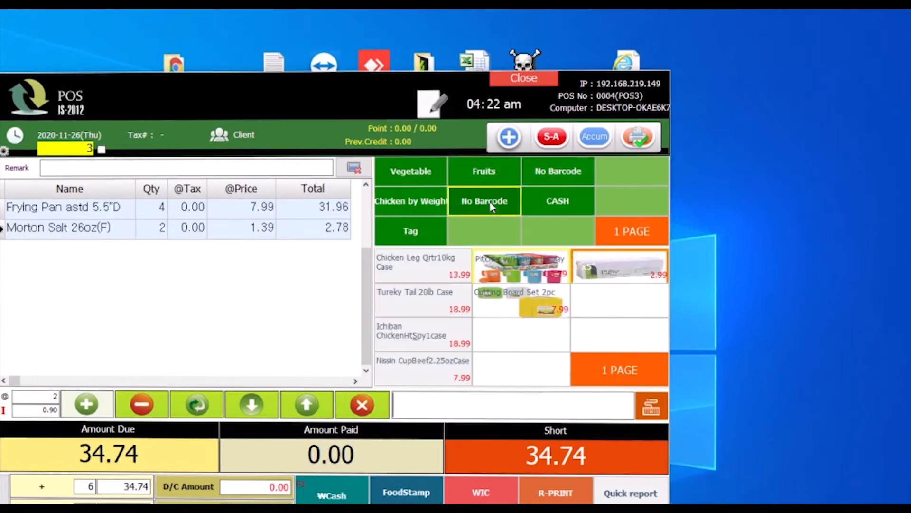
left_click(459, 262)
left_click(427, 295)
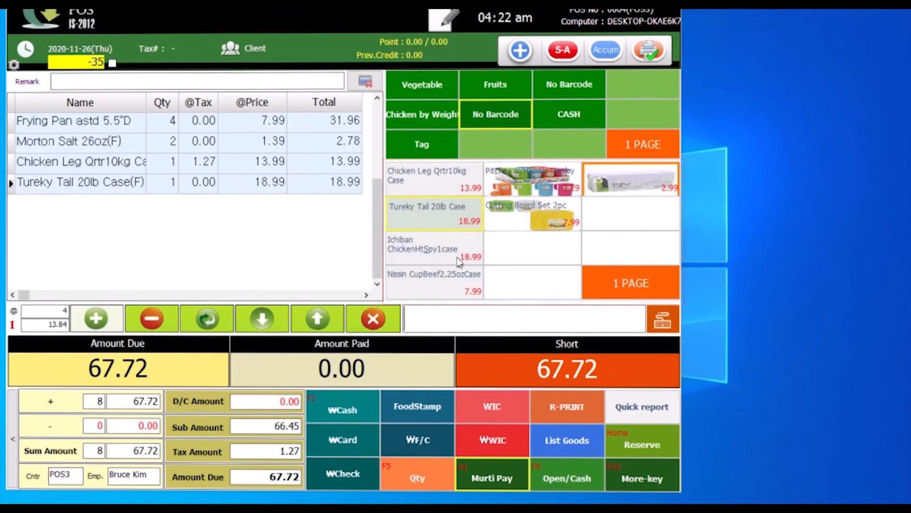
left_click(420, 329)
left_click(502, 257)
Add two more Frying Pan astd 5.5"D and two more Morton Salt 26oz from the Vegetable group
left_click(411, 119)
left_click(427, 212)
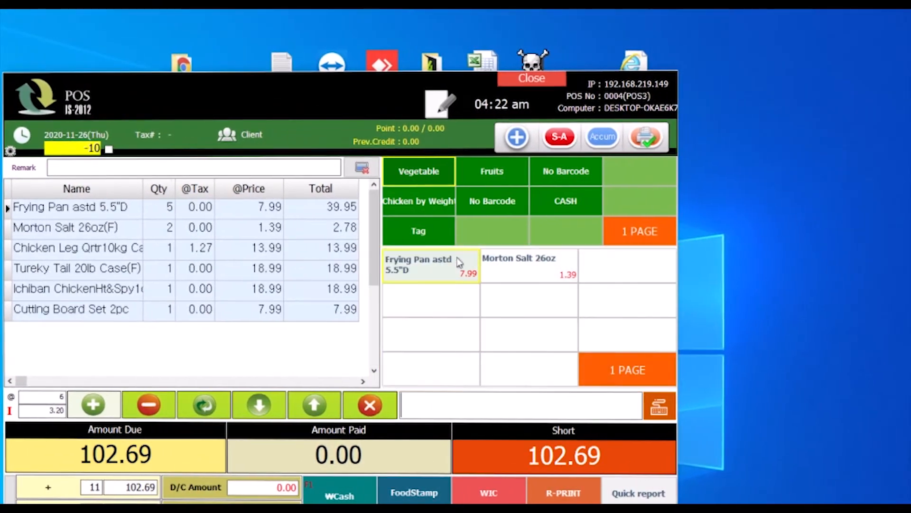
left_click(428, 211)
left_click(505, 262)
left_click(504, 262)
Add Sunland Chicken Fryer Fz from the Chicken by Weight group with a weight of 10.2
left_click(411, 200)
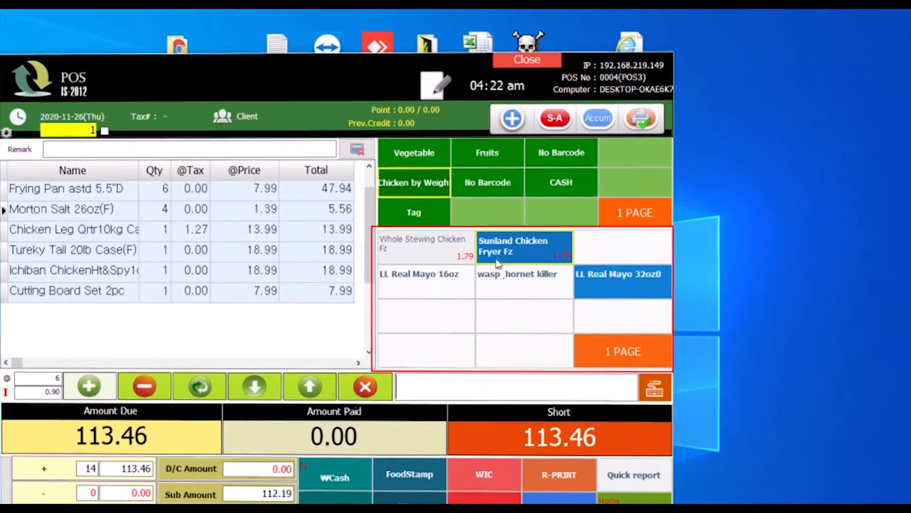
left_click(498, 264)
left_click(431, 292)
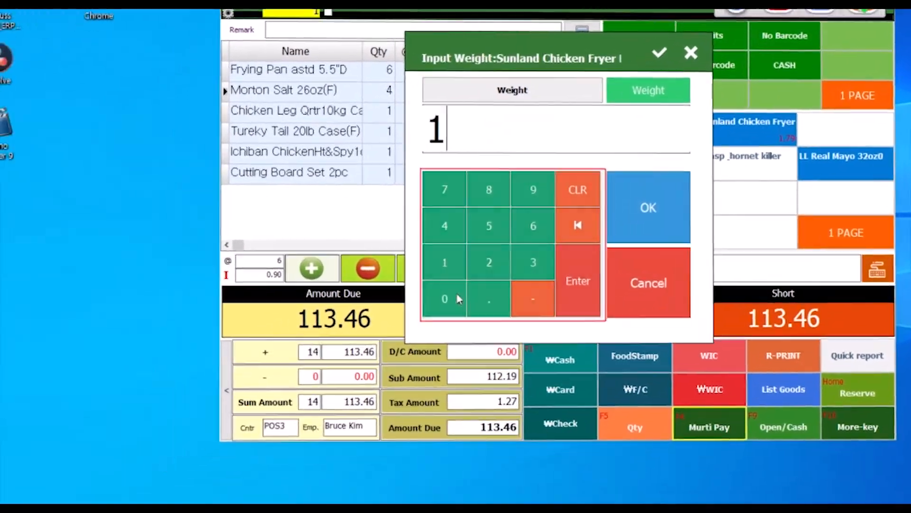
left_click(444, 299)
left_click(473, 295)
left_click(475, 262)
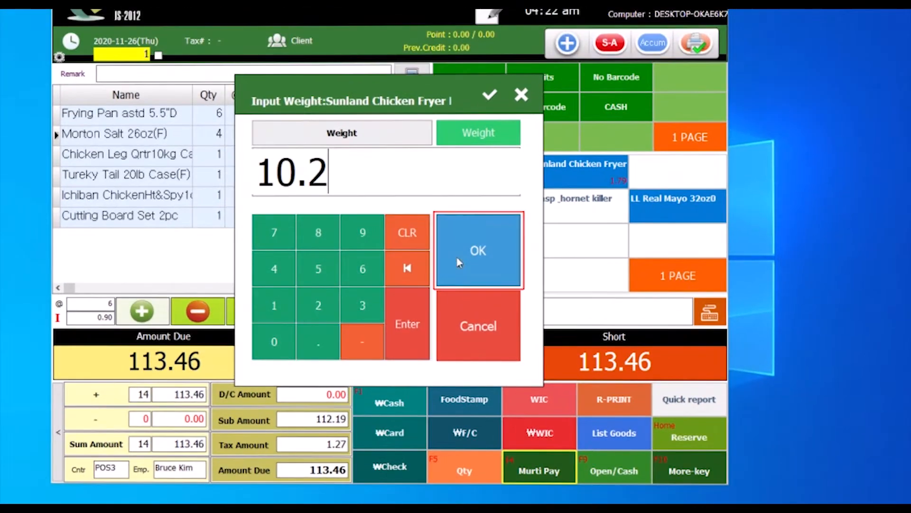
left_click(621, 216)
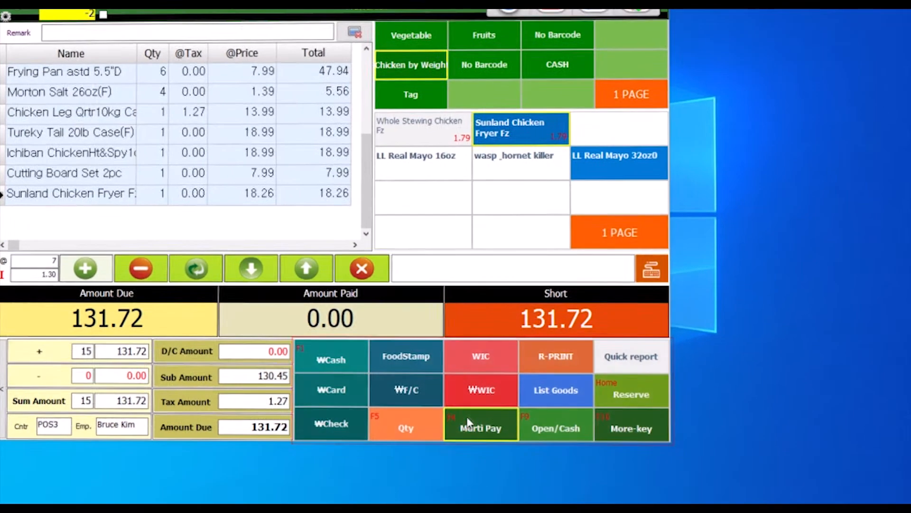
Open the combined payment for the sale and choose FoodStamp as the food stamp type
left_click(523, 467)
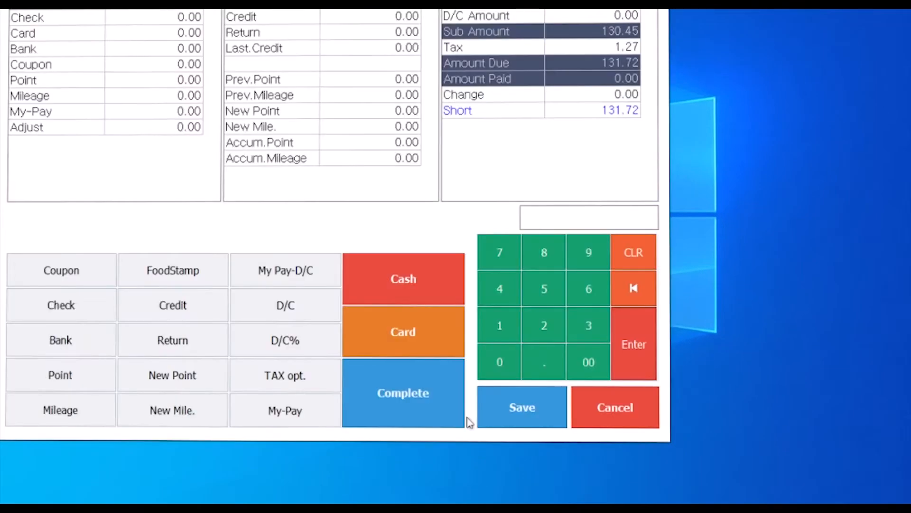
left_click(458, 272)
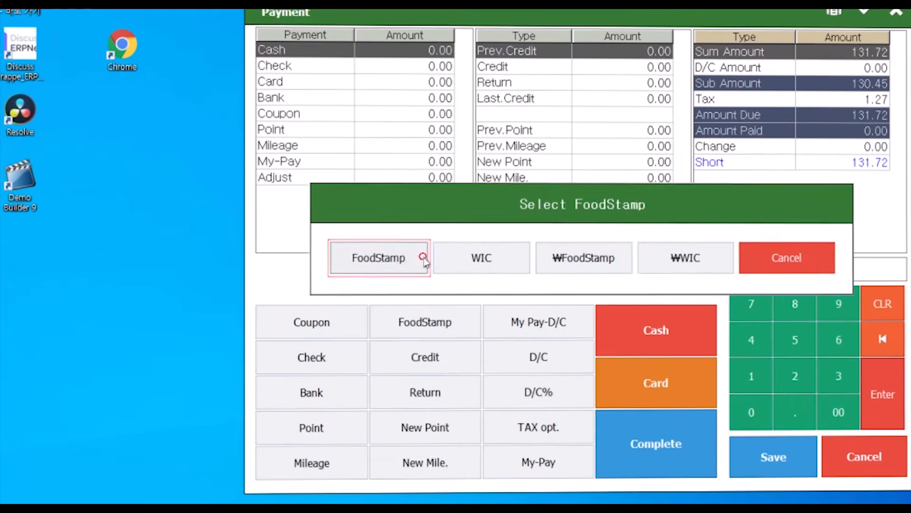
left_click(411, 208)
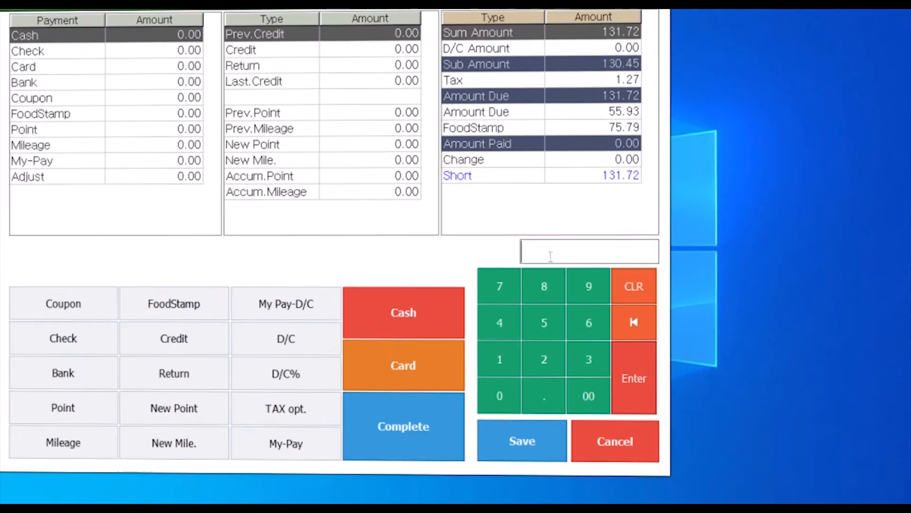
Record a 70.00 payment toward the sale under the FoodStamp type
left_click(179, 299)
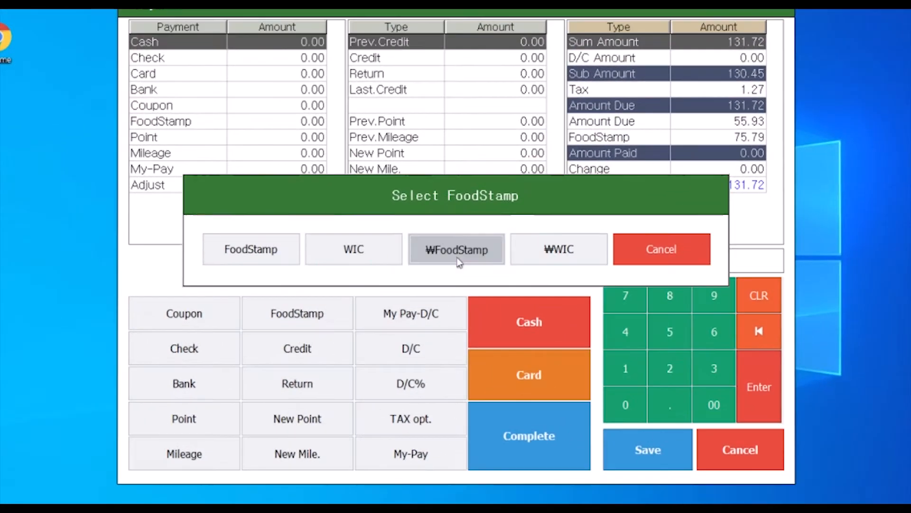
left_click(340, 235)
left_click(659, 254)
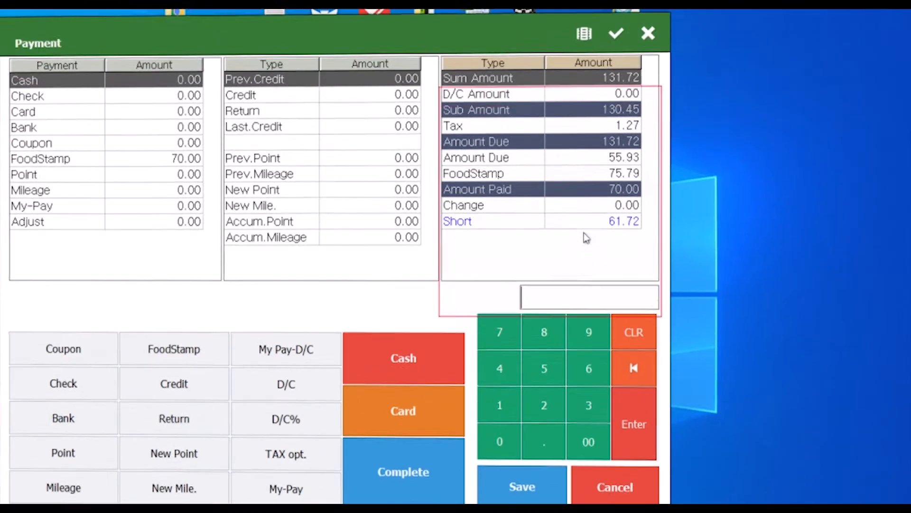
Take 30 in cash for the sale and charge the remaining balance to an EBT card
left_click(719, 186)
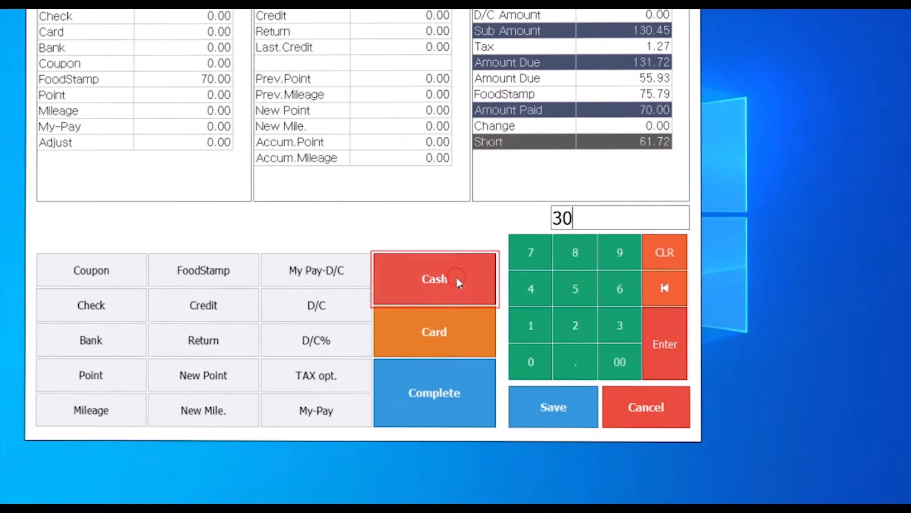
left_click(428, 323)
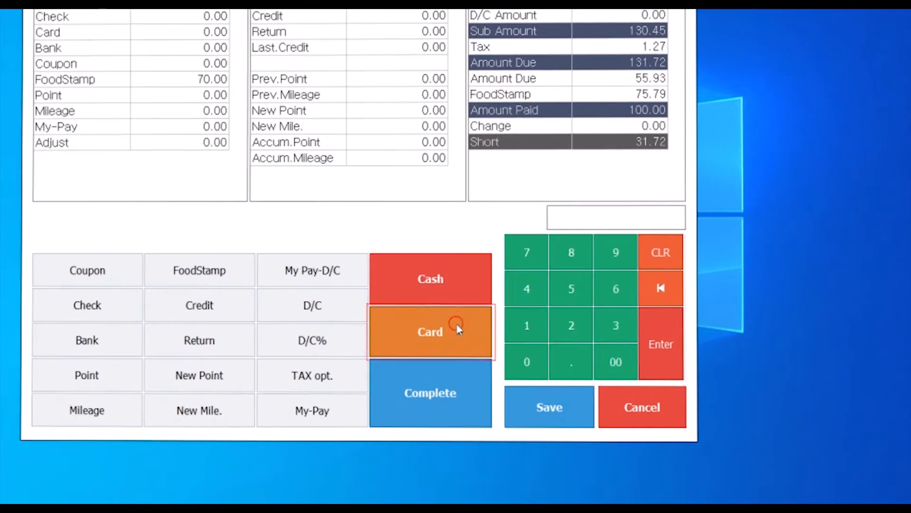
left_click(431, 372)
left_click(280, 59)
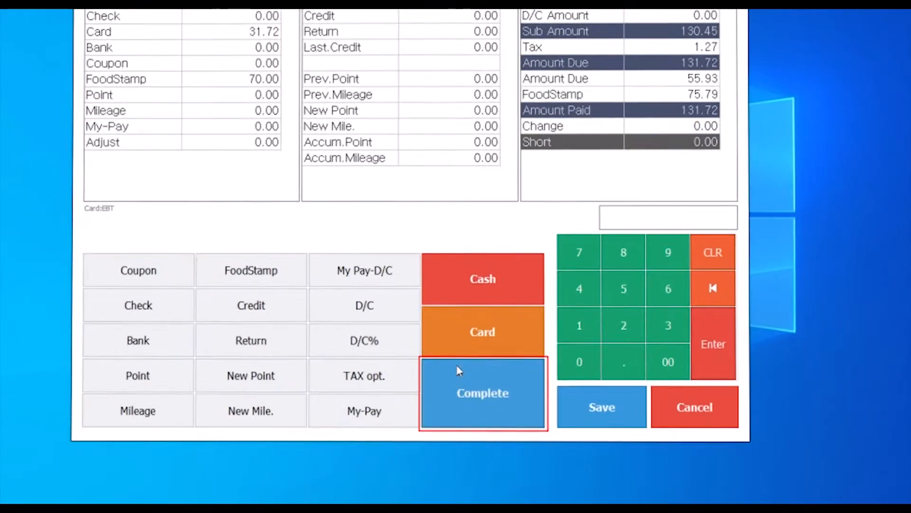
Complete the sale, check the receipt through to its end and close it
left_click(427, 404)
left_click(353, 213)
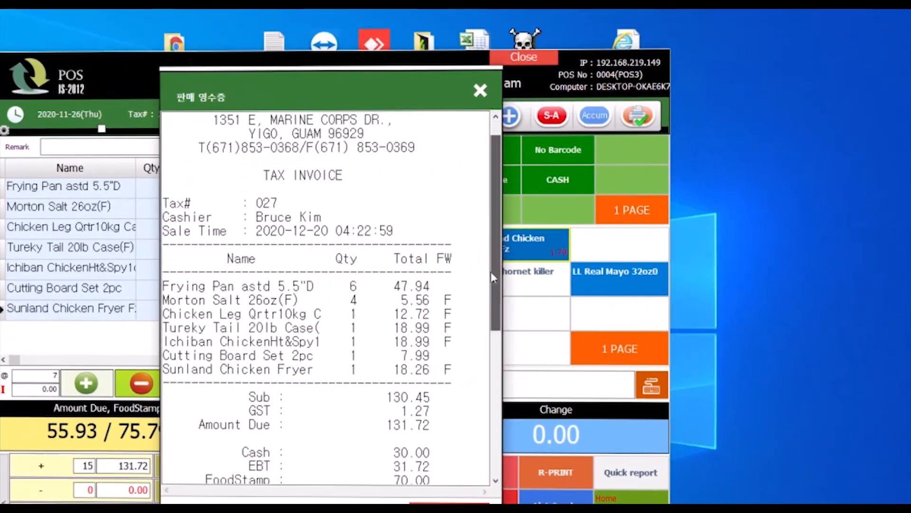
left_click_drag(490, 272, 488, 359)
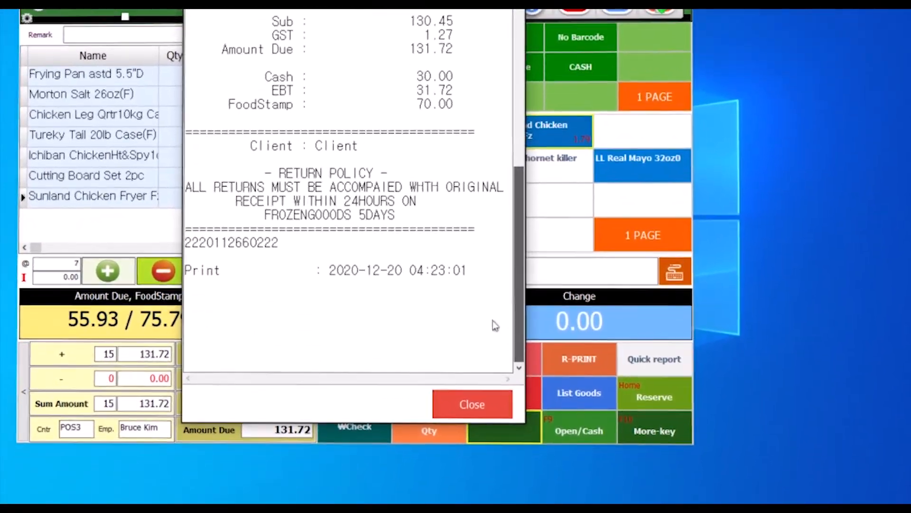
left_click(469, 402)
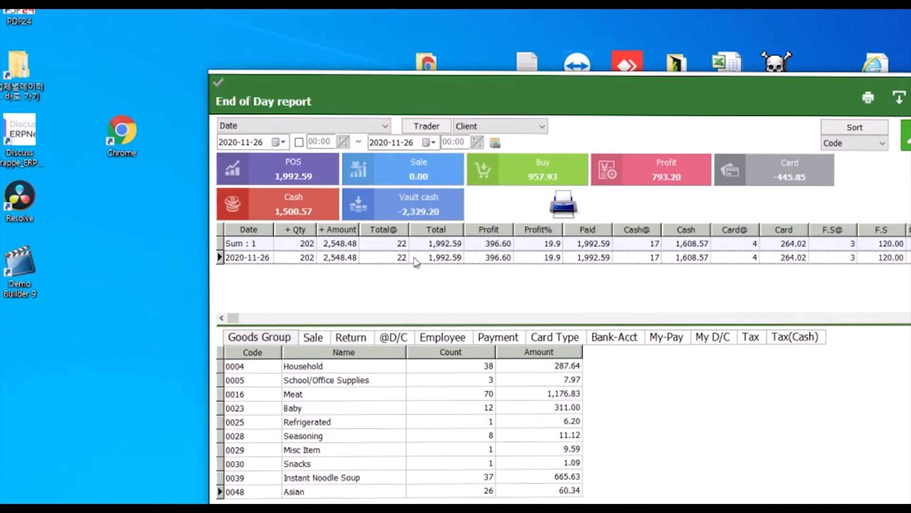
Examine the End of Day report's breakdowns, including sales, returns, payments, card types, discounts and tax
left_click(433, 272)
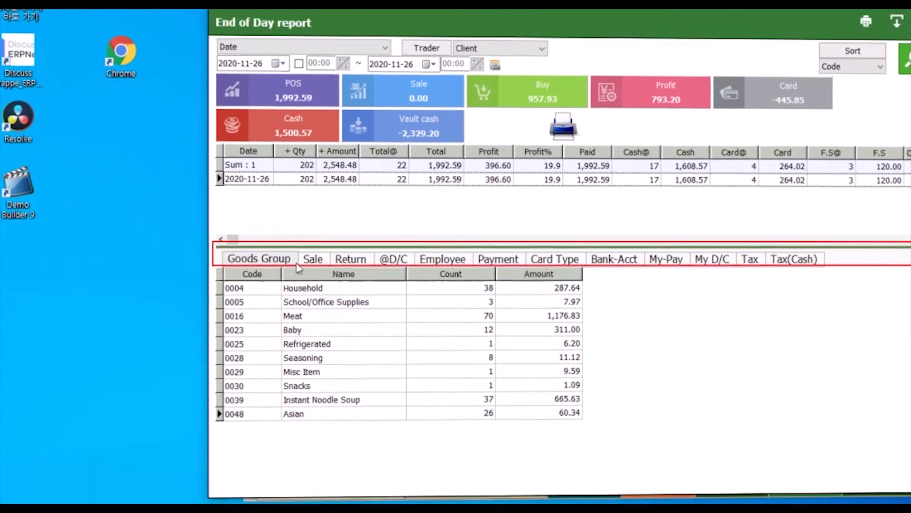
left_click(313, 321)
left_click(346, 259)
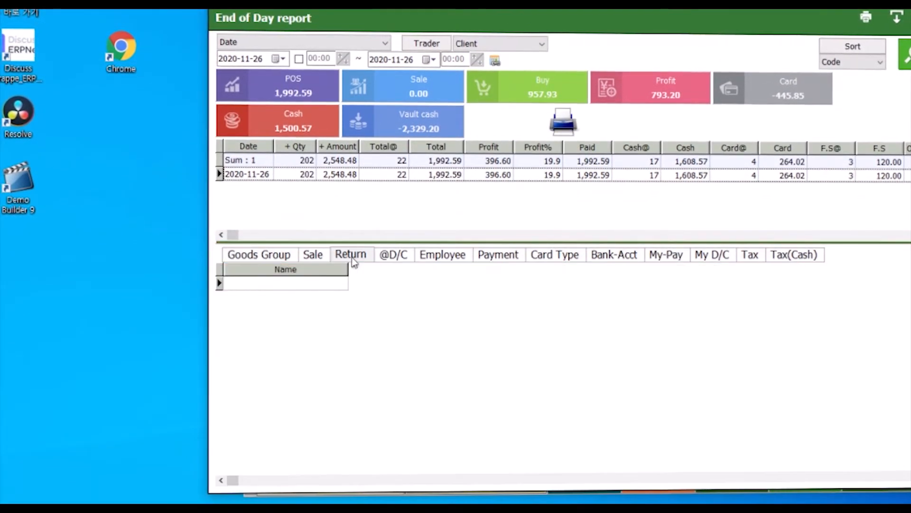
left_click(465, 256)
left_click(485, 261)
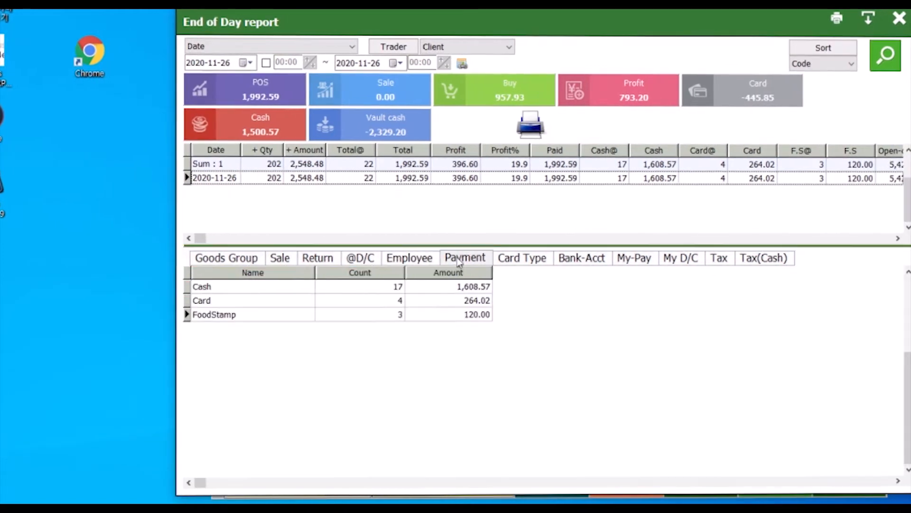
left_click(522, 258)
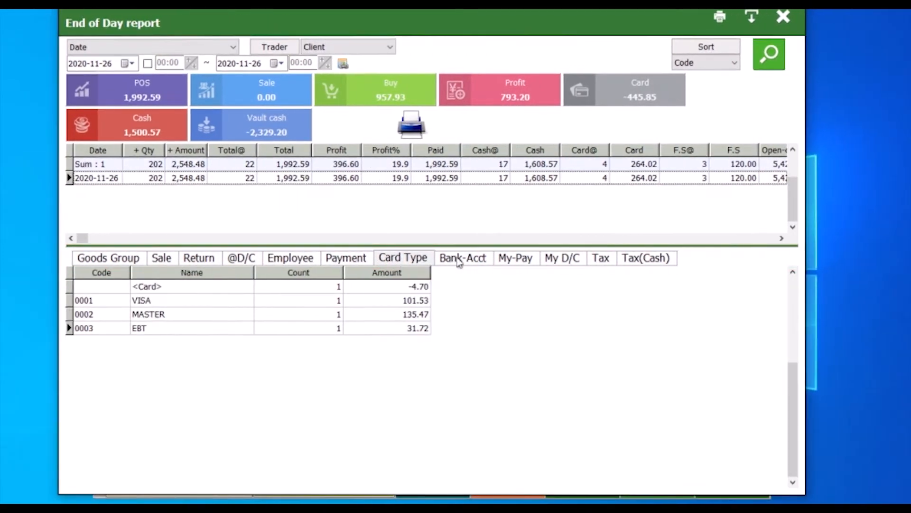
left_click(577, 260)
left_click(553, 261)
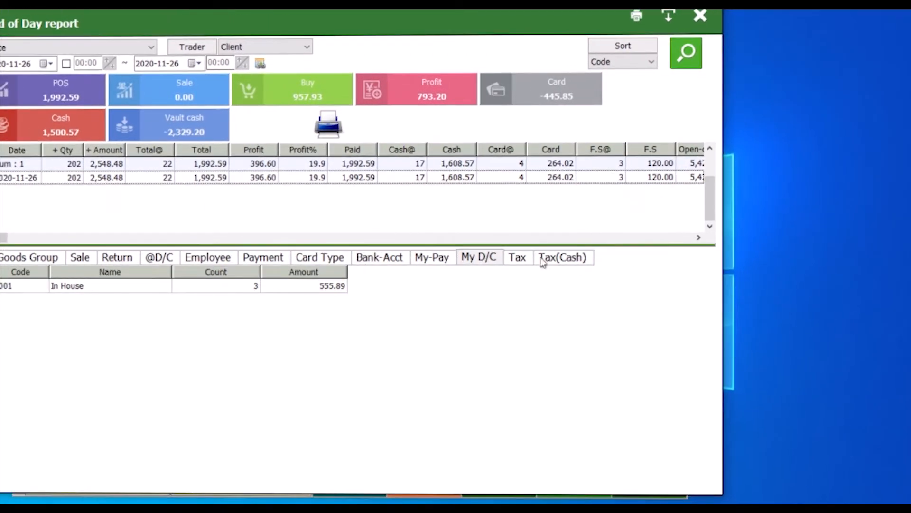
left_click(636, 260)
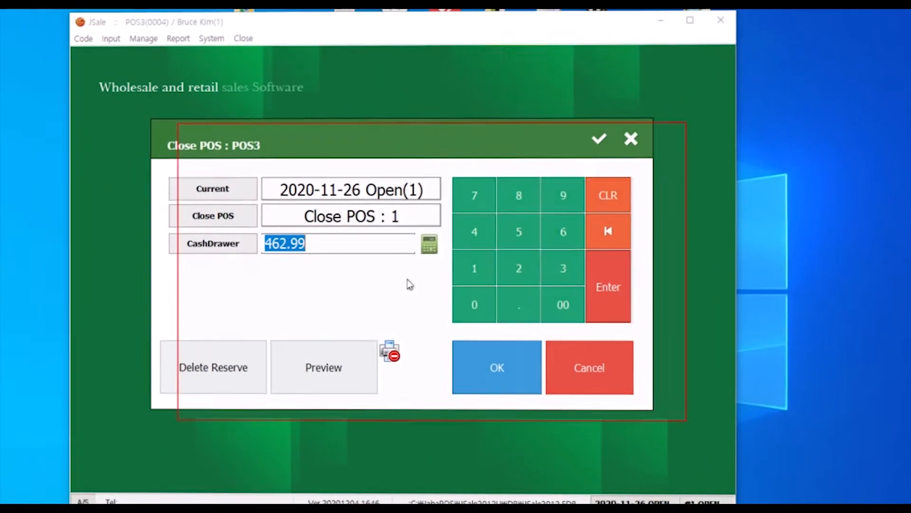
Enter the cash drawer count for closing the POS as 150 of $1, 10 of $10, 2 of $100 and 2 of $5
left_click(459, 251)
left_click(438, 136)
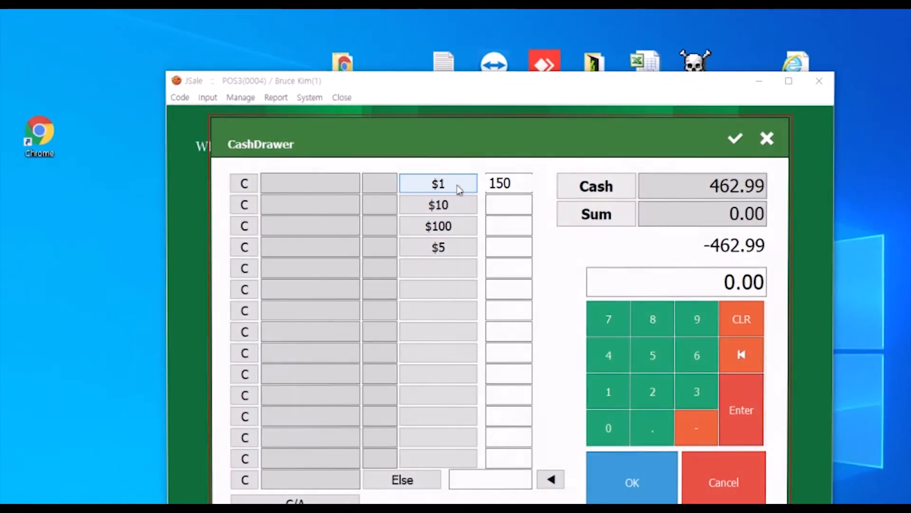
left_click(460, 208)
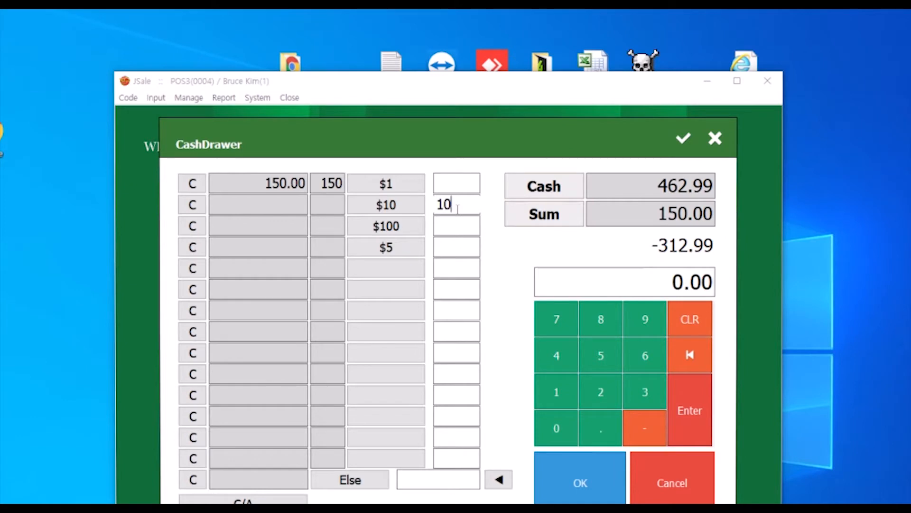
left_click(401, 211)
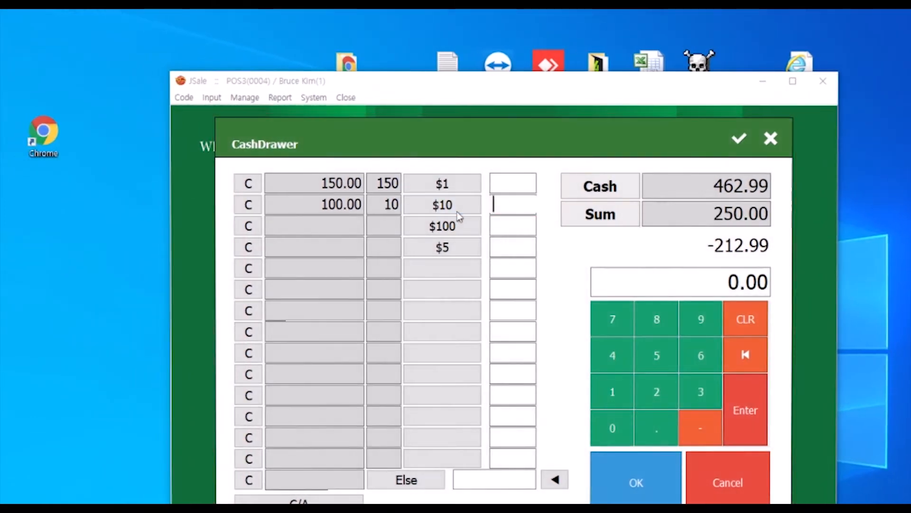
left_click(512, 225)
type("2")
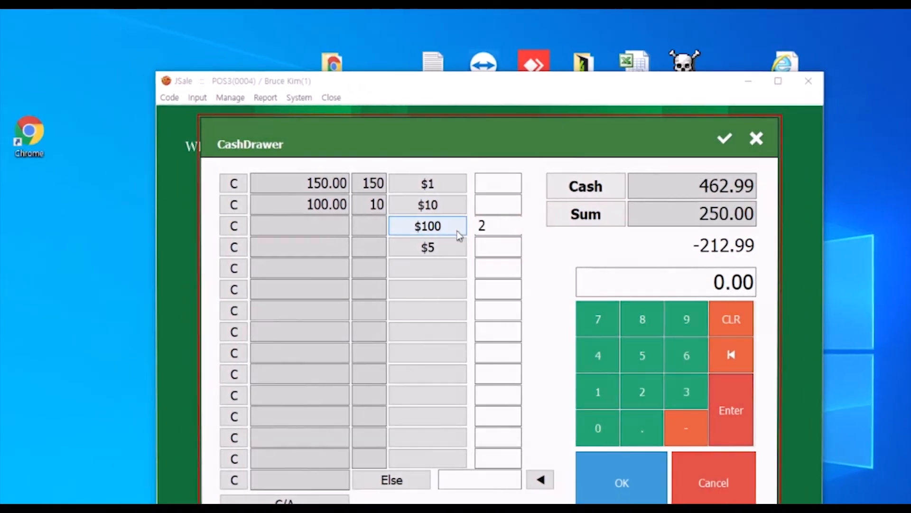
left_click(416, 231)
left_click(447, 247)
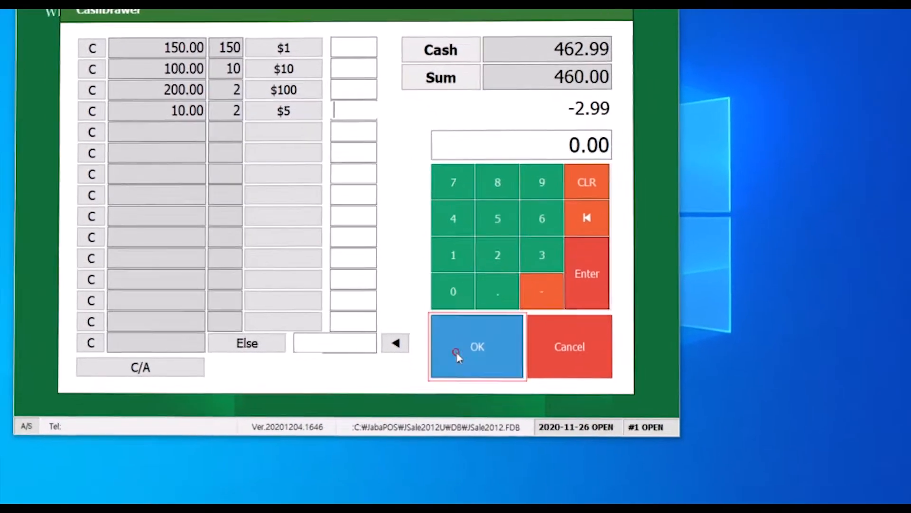
Apply the cash drawer count, preview the closing report and close the POS
left_click(605, 483)
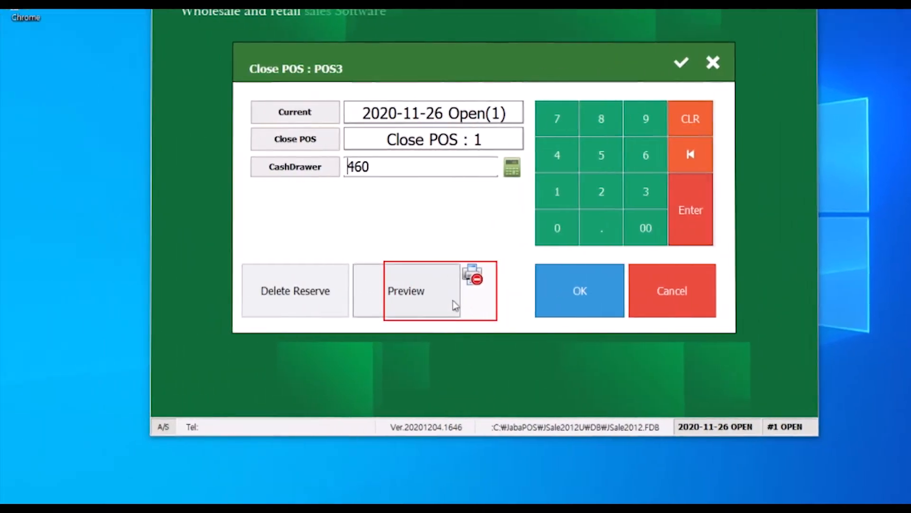
left_click(426, 296)
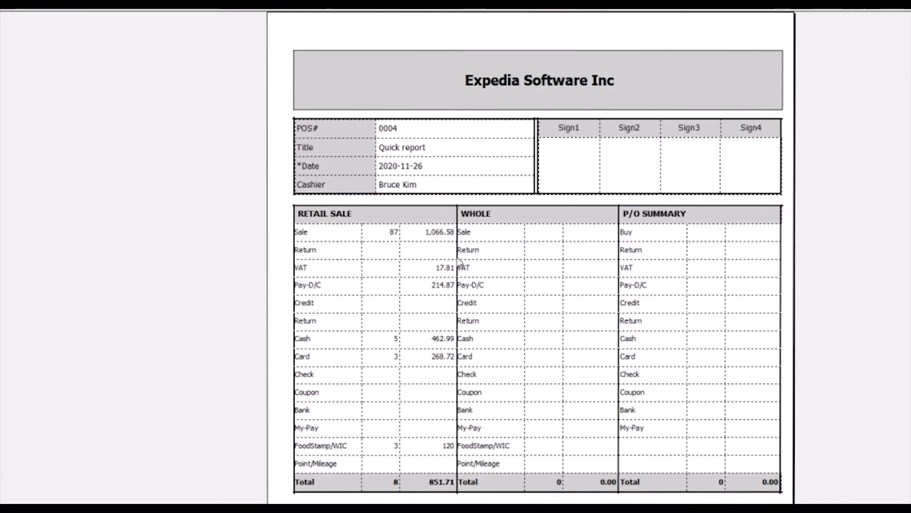
scroll(460, 260, "down", 3)
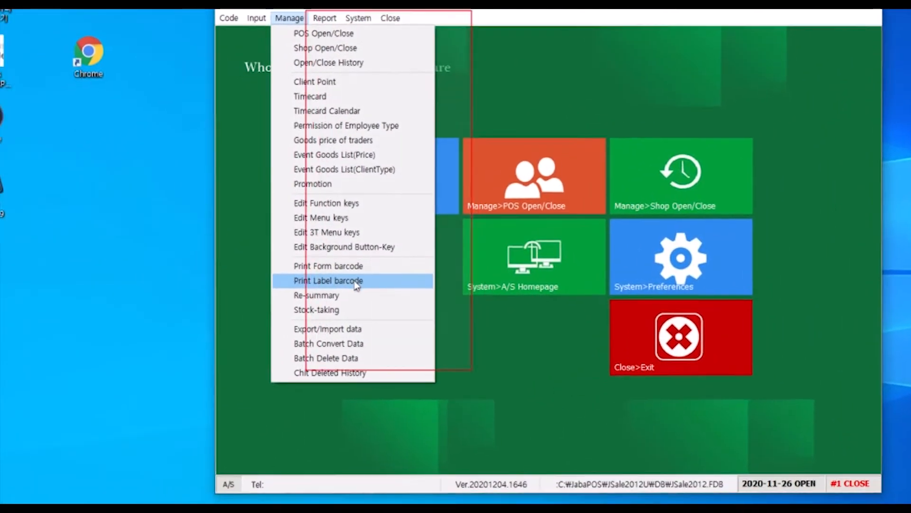
Add 12 Pk No.2 Yellow Bazic, Frying Pan astd 5.5"D, Morton Salt 26oz, cutting board and Pitcher w/Handle Display to the form barcode print list
left_click(173, 311)
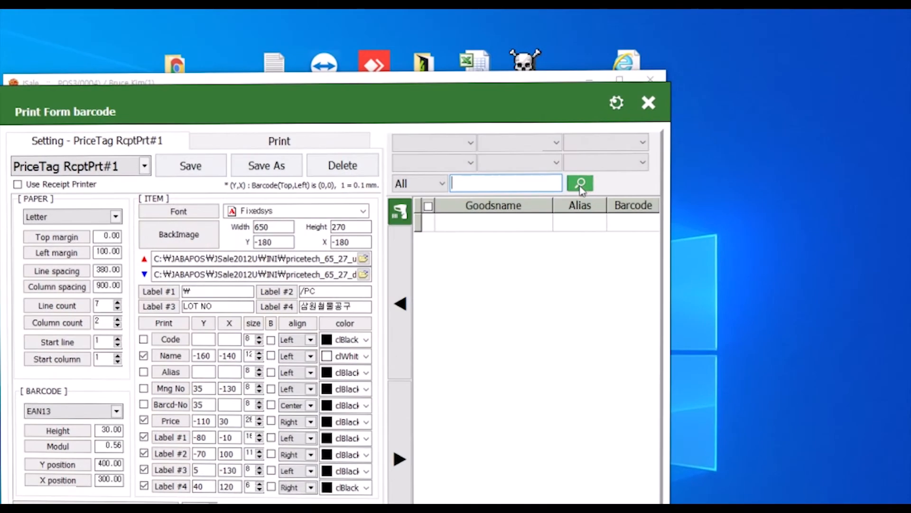
left_click(581, 184)
left_click(475, 241)
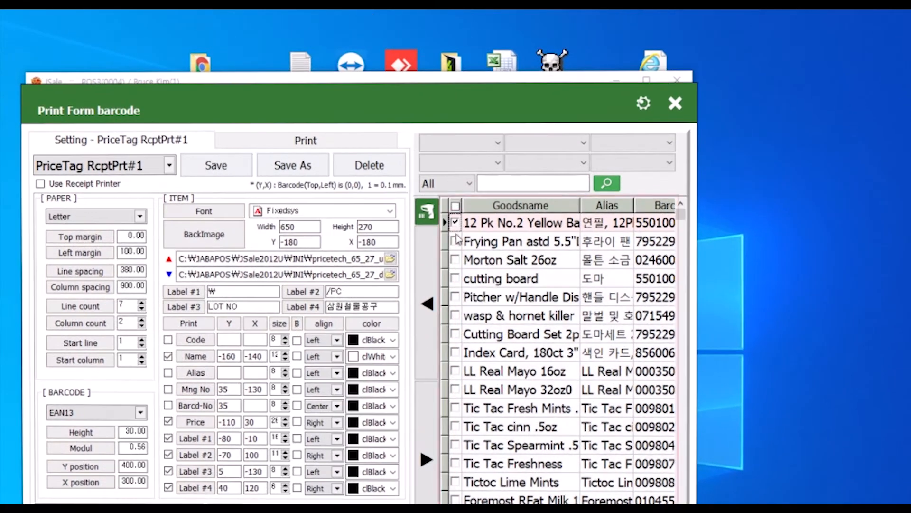
left_click(428, 212)
left_click(456, 241)
left_click(456, 259)
left_click(456, 278)
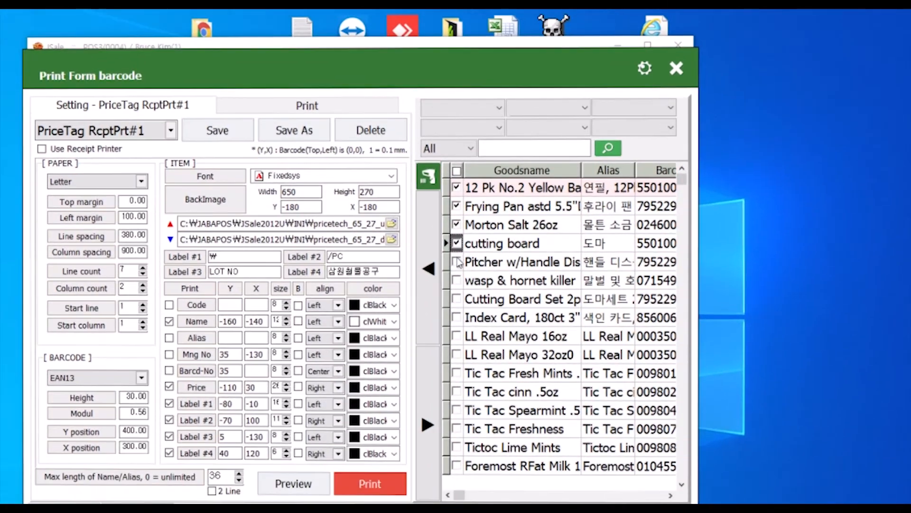
left_click(456, 296)
left_click(457, 261)
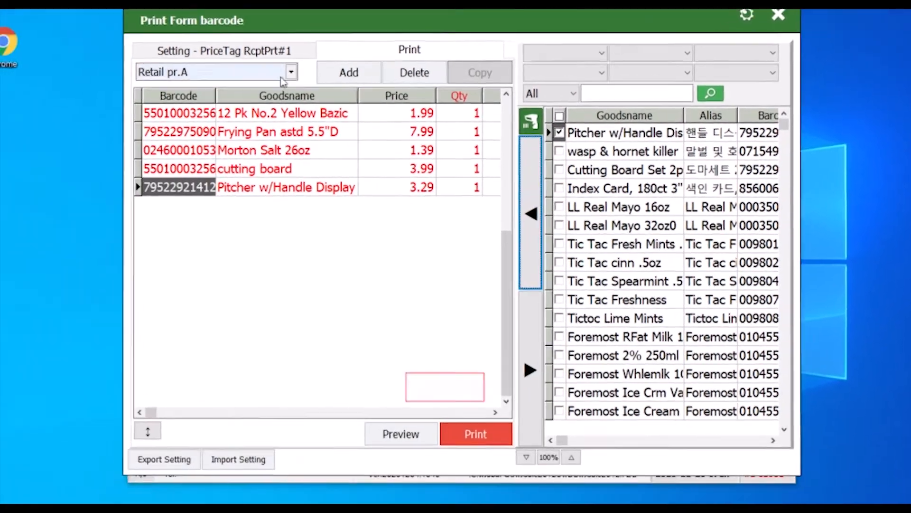
Preview the price tags for the goods in the print list at a larger size
left_click(338, 502)
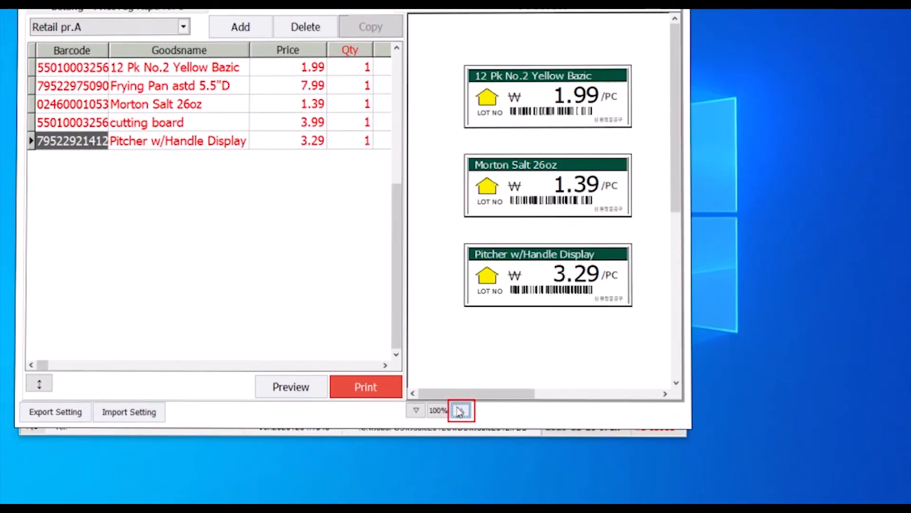
left_click(460, 410)
left_click(460, 410)
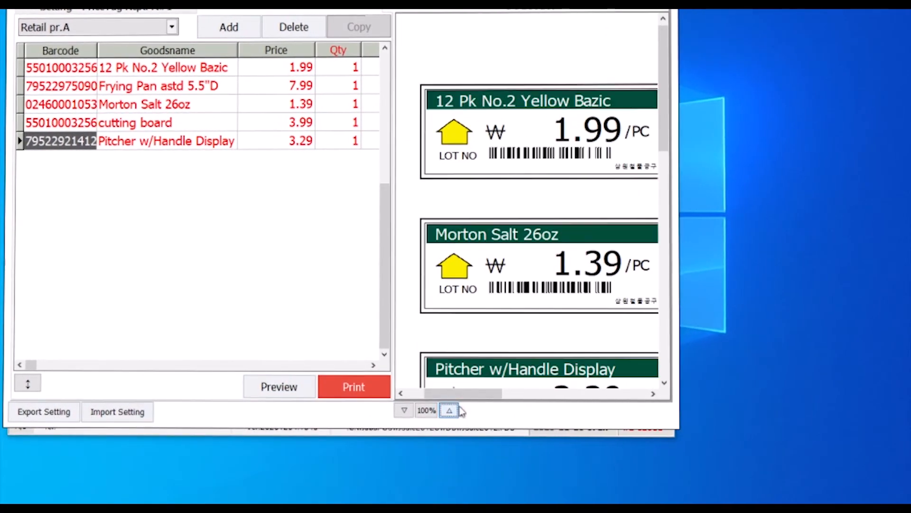
Set Label #1 of the price tag to USD and preview the tag layout enlarged
left_click(133, 12)
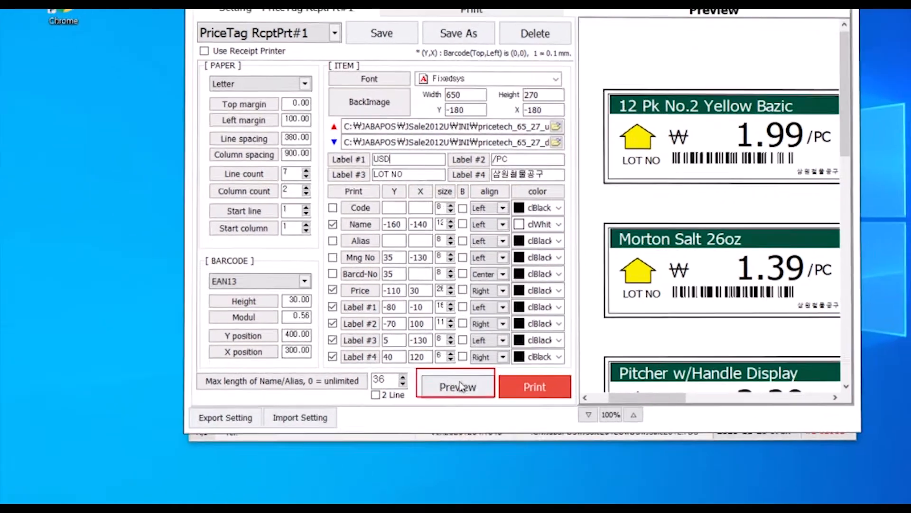
left_click(519, 485)
left_click(456, 410)
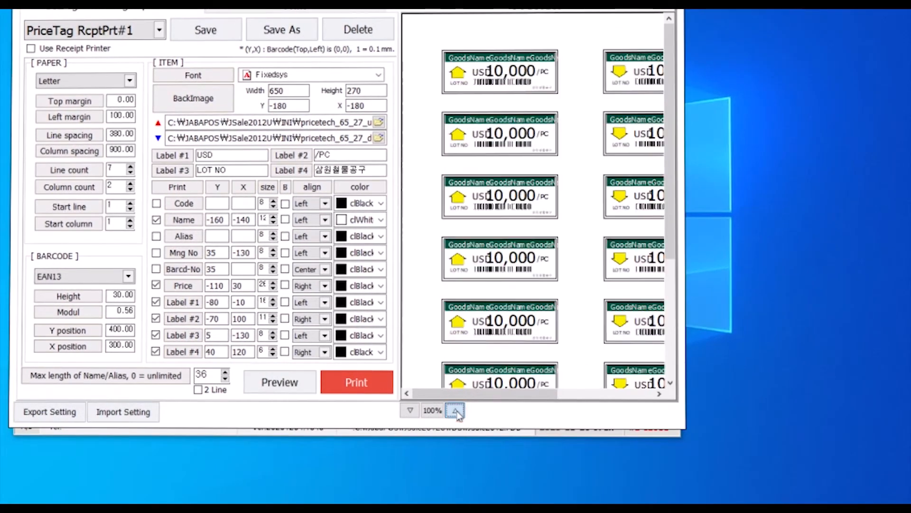
left_click(456, 411)
Set Label #1 of the price tag to $, preview the listed goods' tags enlarged and return to the tag settings
left_click_drag(215, 156, 138, 160)
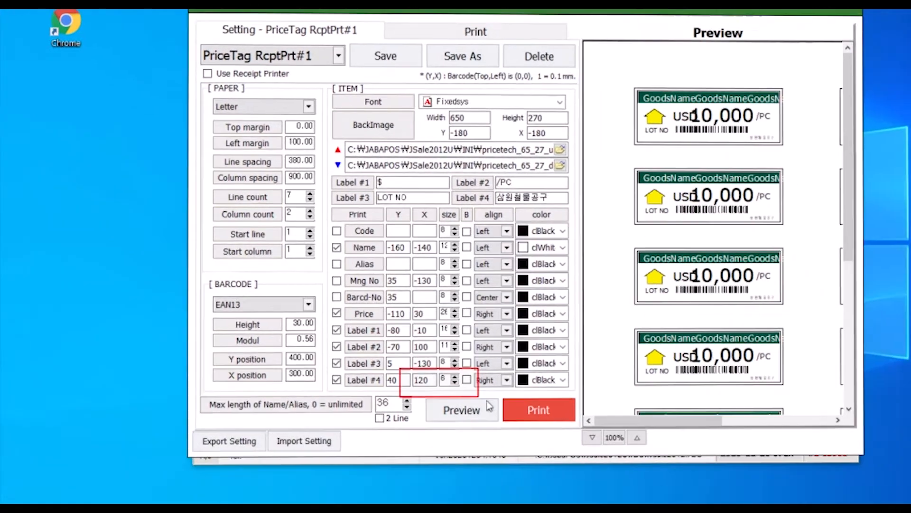
left_click(541, 479)
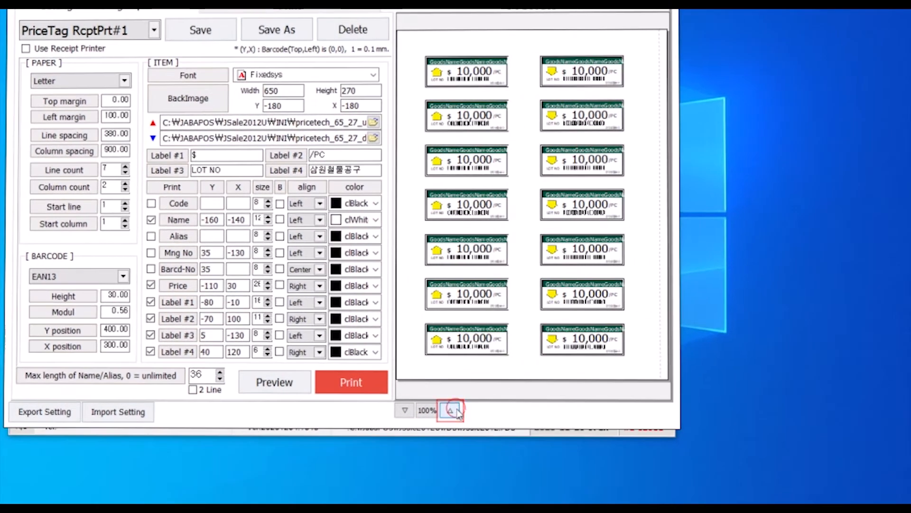
left_click(692, 501)
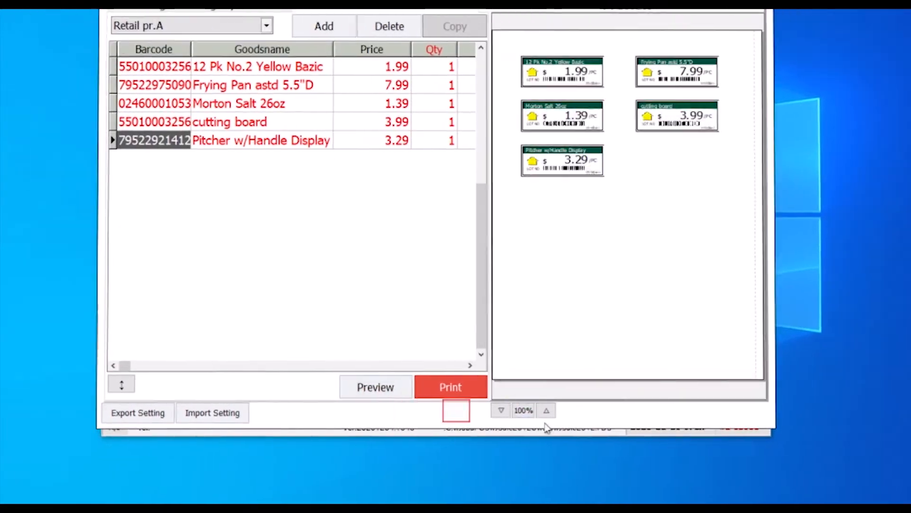
left_click(547, 410)
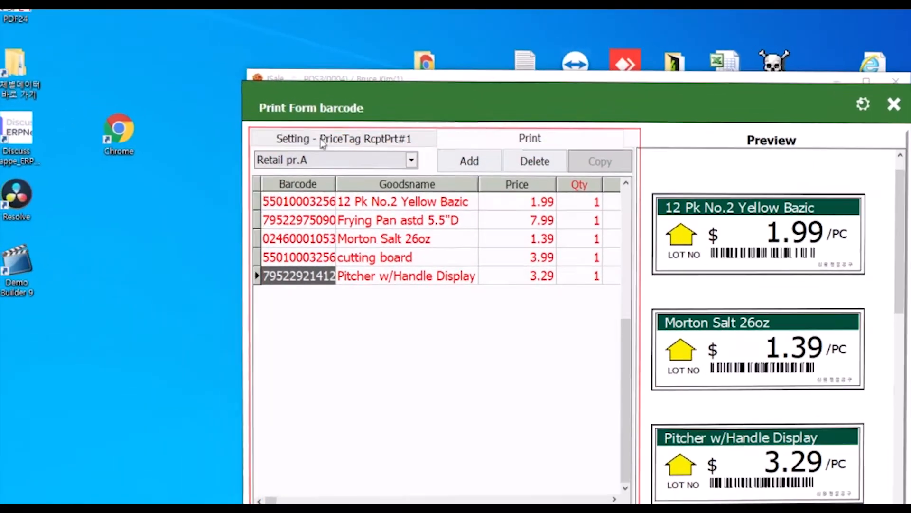
left_click(94, 8)
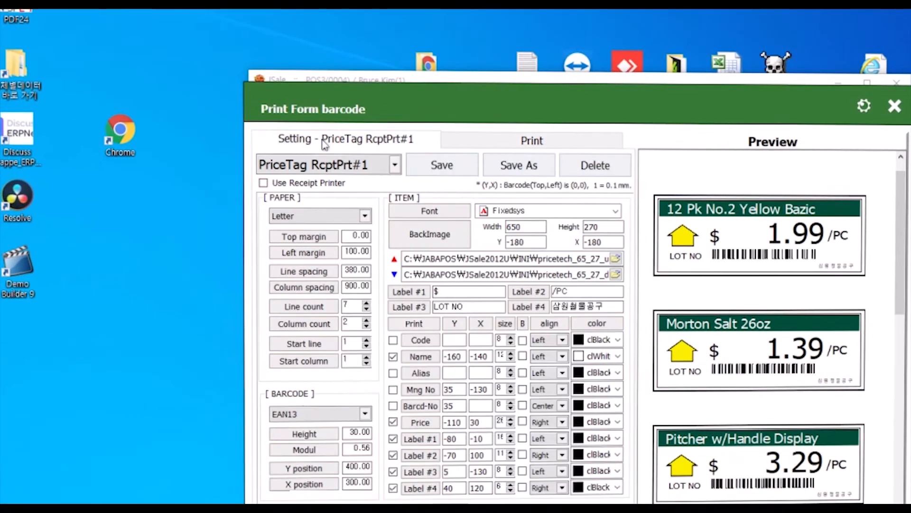
Set Label #4 of the price tag to expedia software and preview the tag layout enlarged
left_click_drag(605, 307, 506, 307)
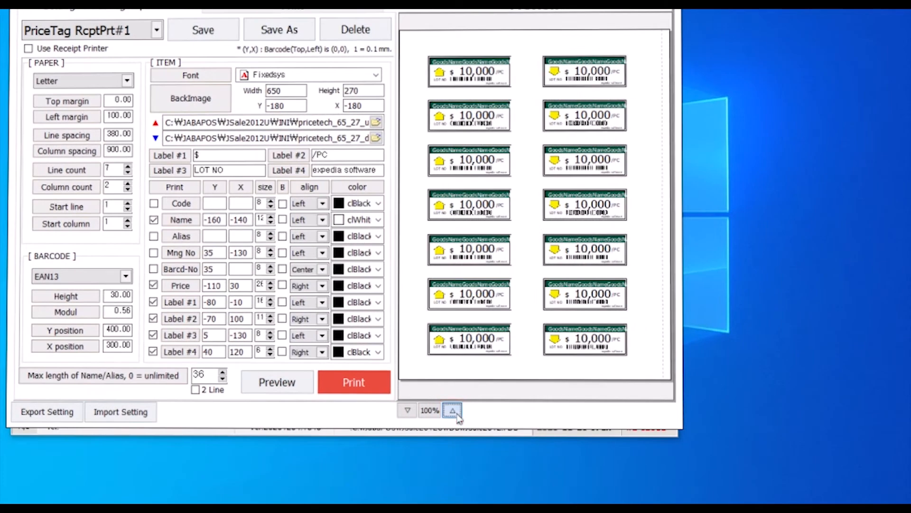
left_click(646, 410)
left_click_drag(494, 314, 456, 281)
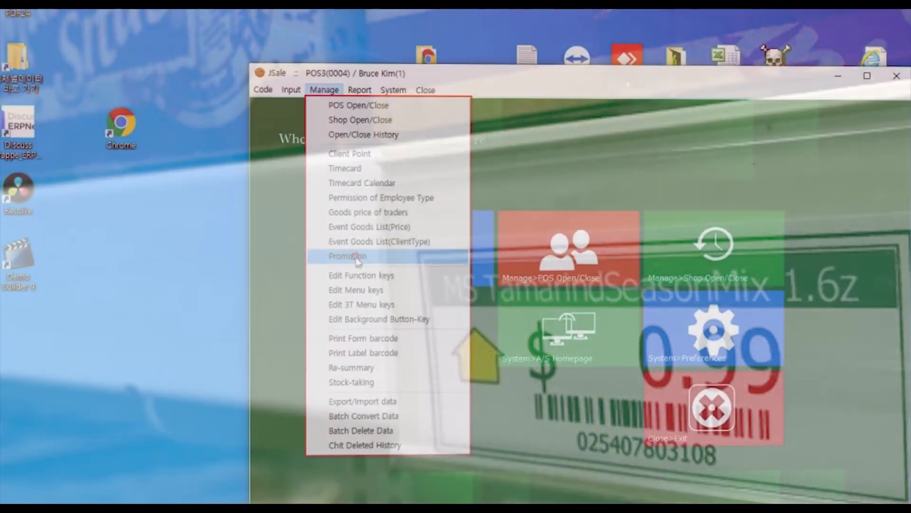
Open the 12 Pk No.2 Yellow Bazic mix-and-match promotion for changing and choose 3BUY 10% OFF as its CODE 1
left_click(351, 256)
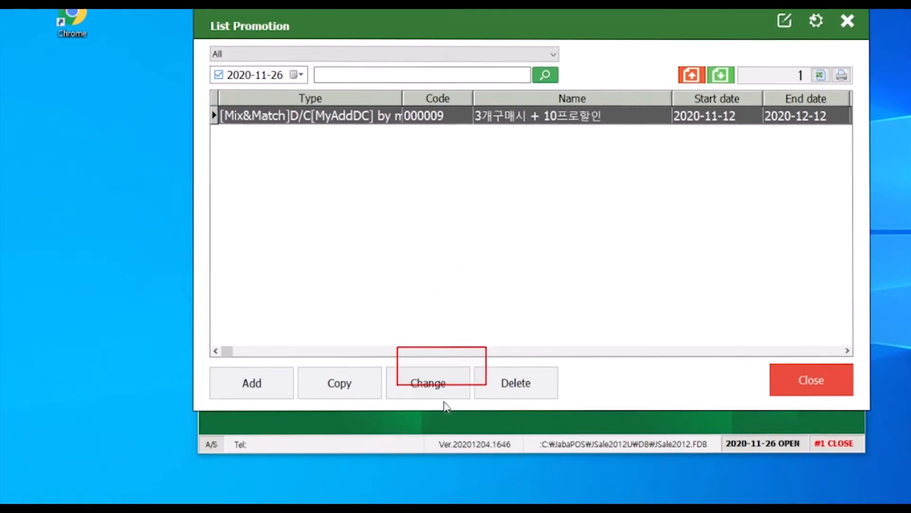
left_click(333, 500)
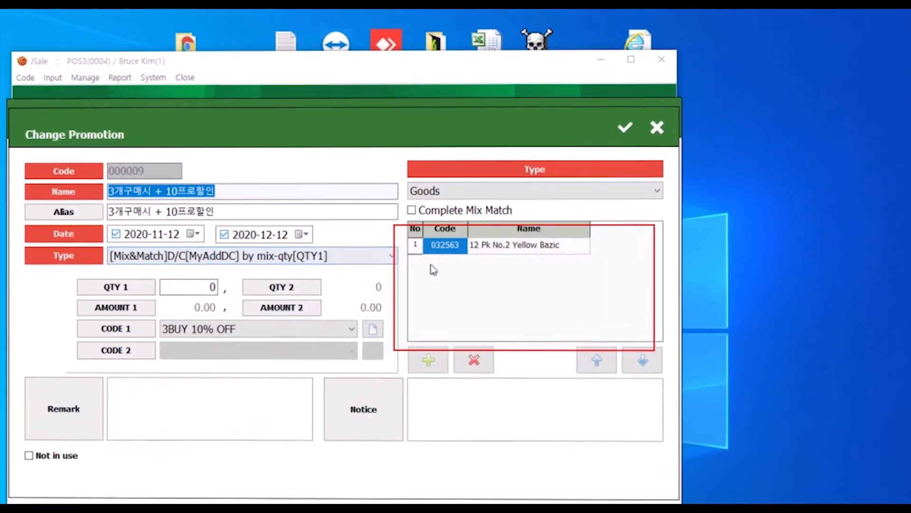
left_click(722, 130)
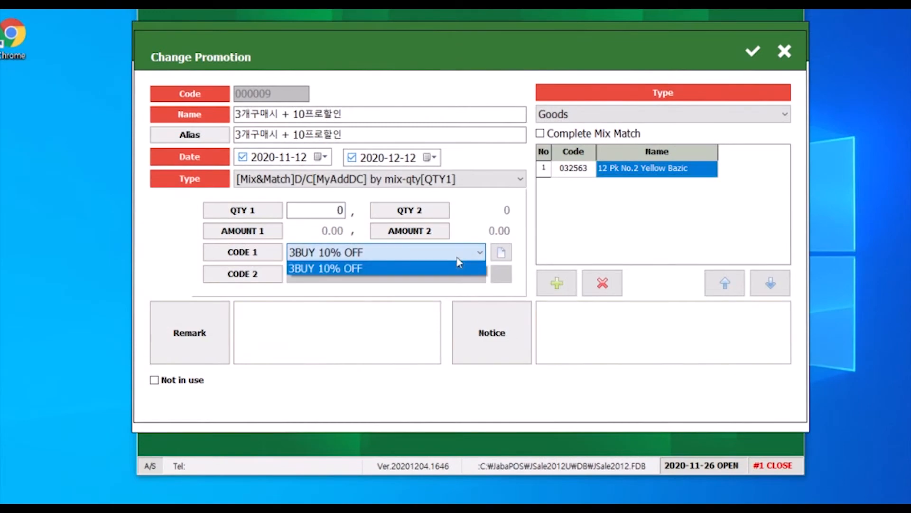
left_click(459, 274)
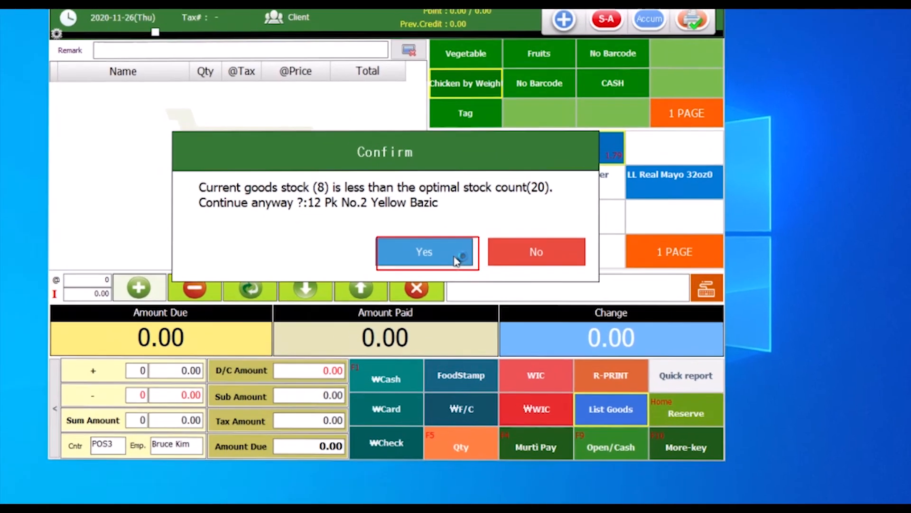
Ring up three 12 Pk No.2 Yellow Bazic, continuing despite the low stock and acknowledging the promotion notice
left_click(416, 236)
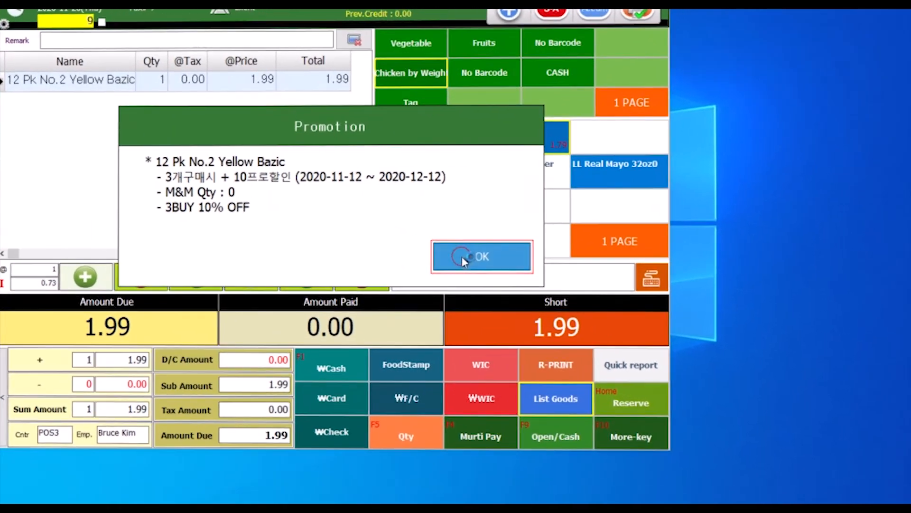
left_click(463, 257)
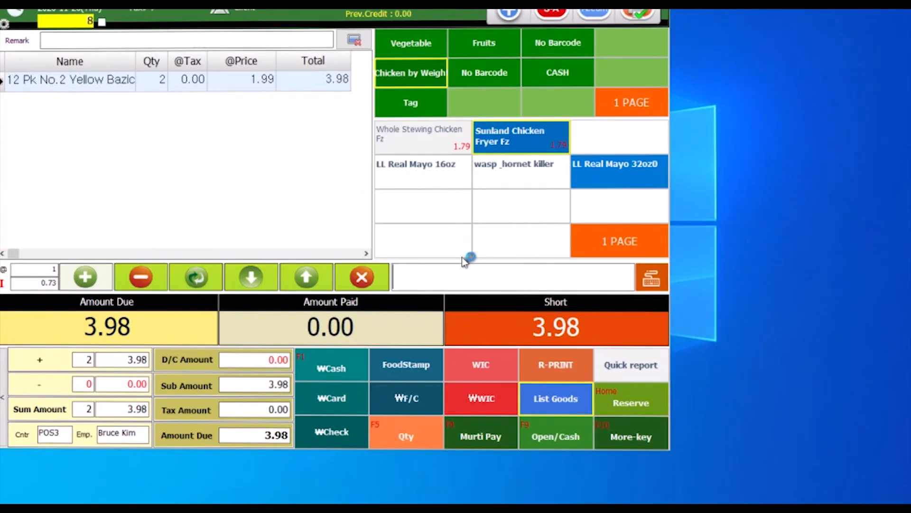
type("5501000325636")
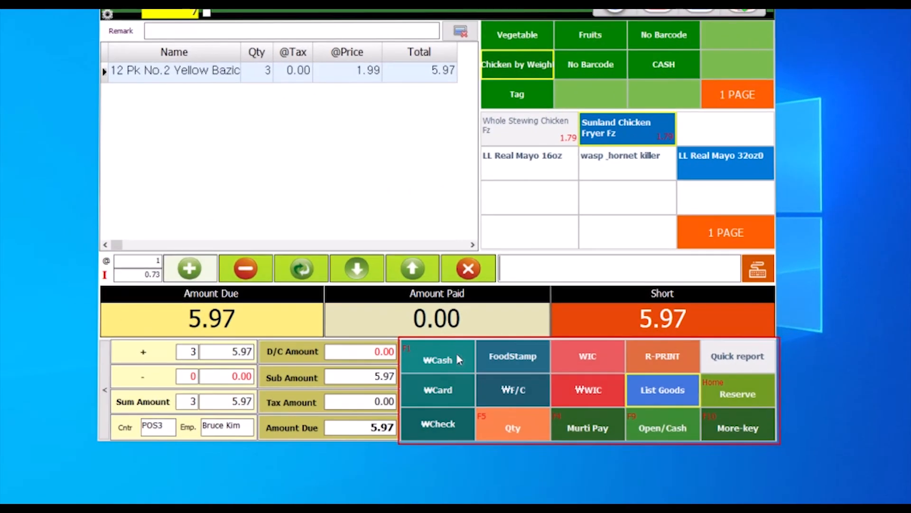
Pay the 12 Pk No.2 Yellow Bazic sale in cash and review its receipt down to the end
left_click(351, 360)
left_click(292, 221)
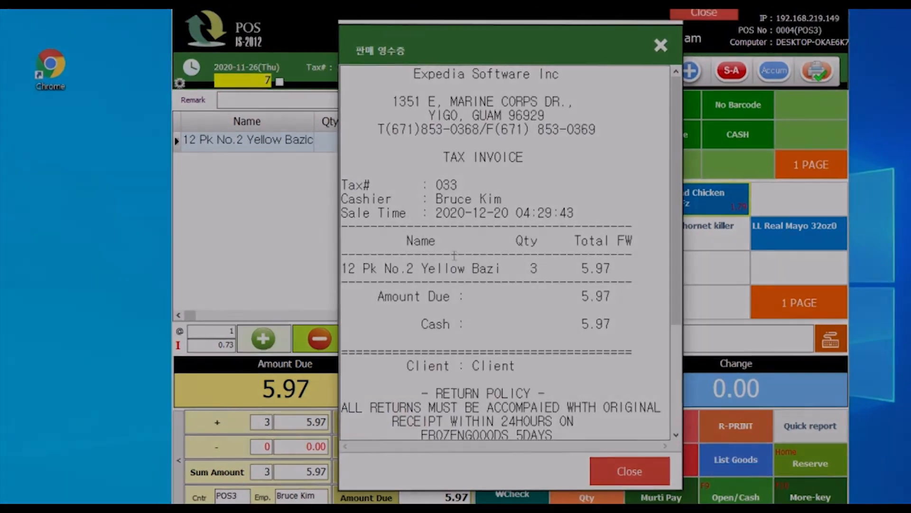
scroll(460, 263, "down", 5)
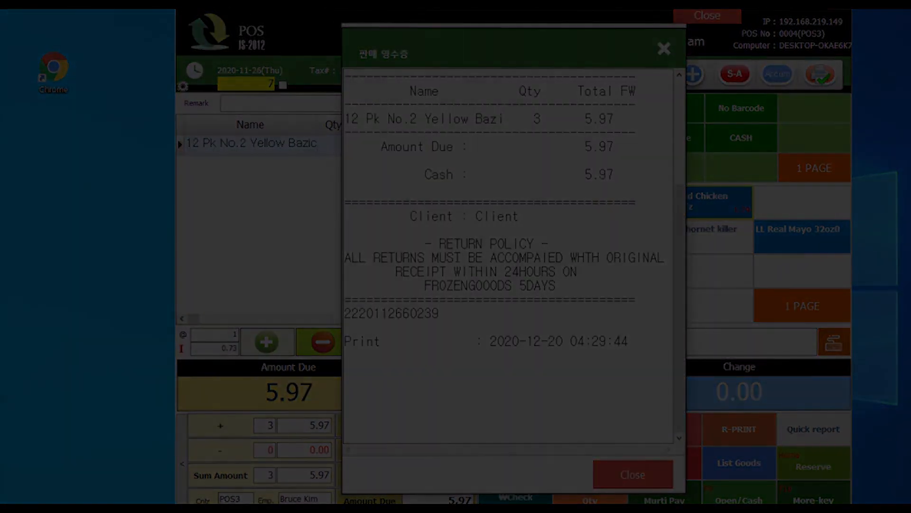